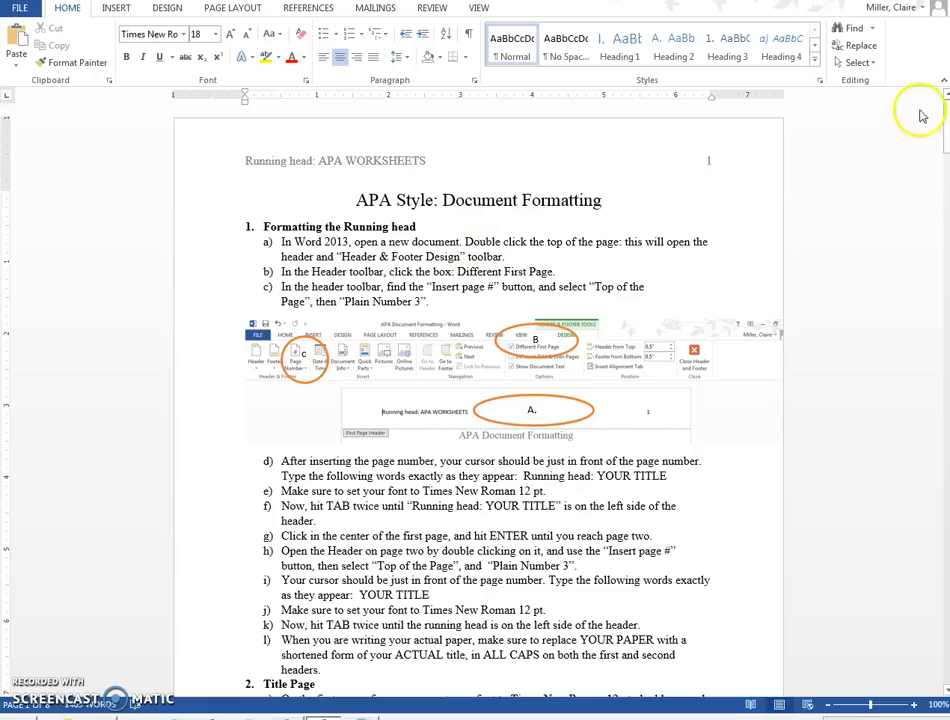
Create a new blank document from the FILE > New templates
click(20, 9)
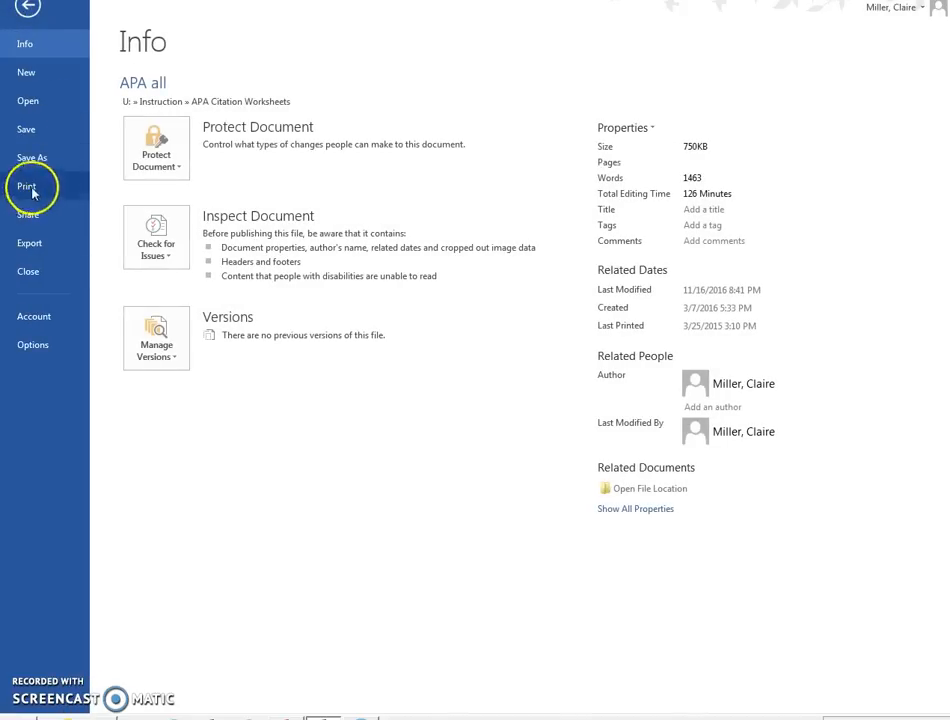
click(27, 77)
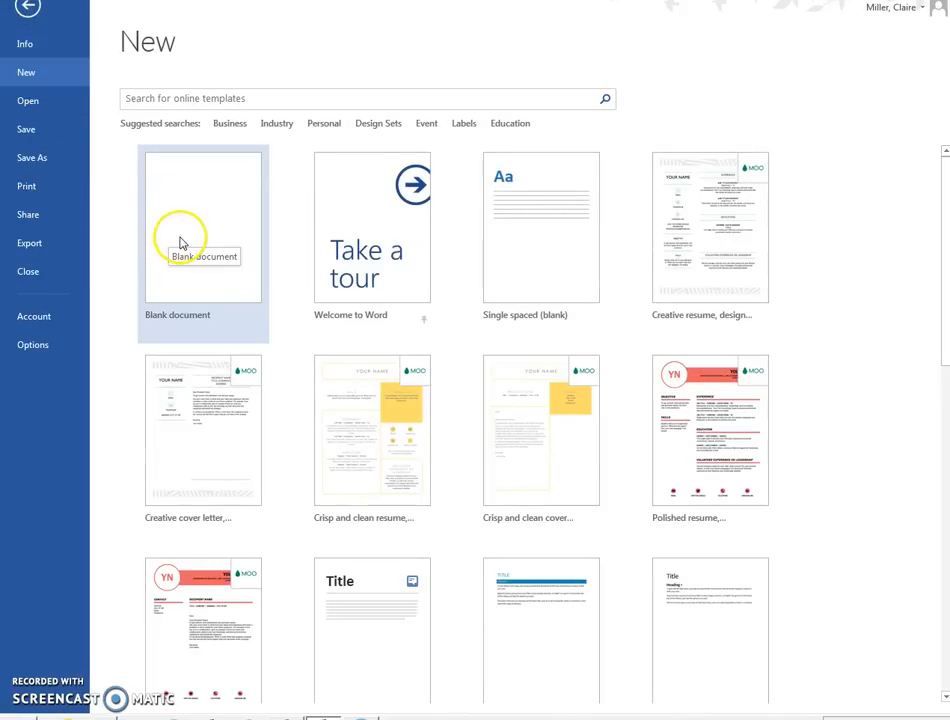
click(181, 243)
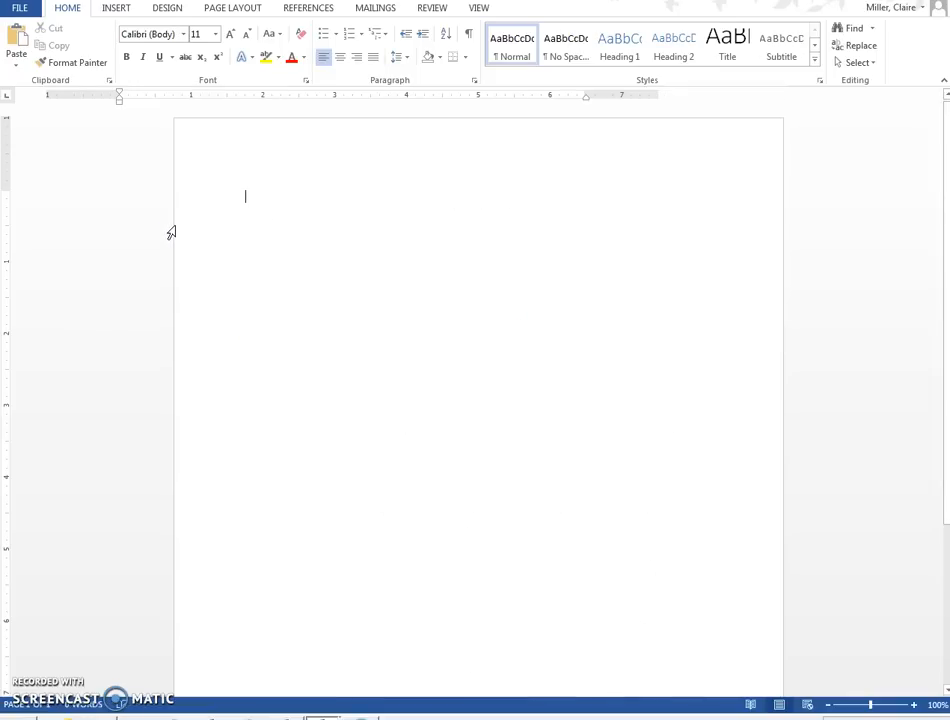
Set the document to Times New Roman, 12 pt, with 2.0 double line spacing
click(184, 37)
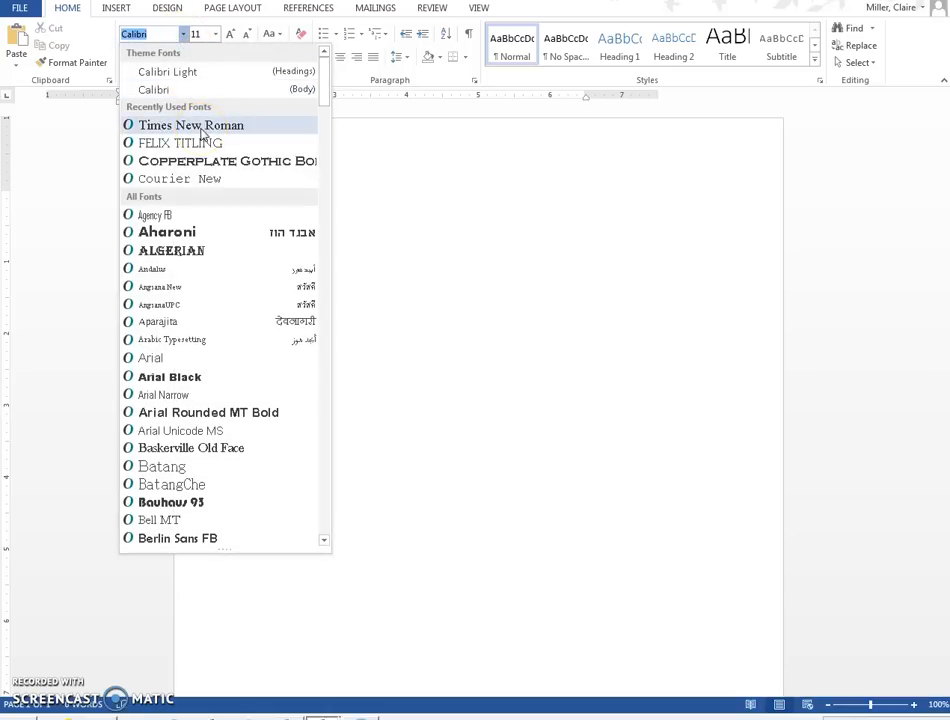
drag(318, 93, 311, 503)
click(233, 374)
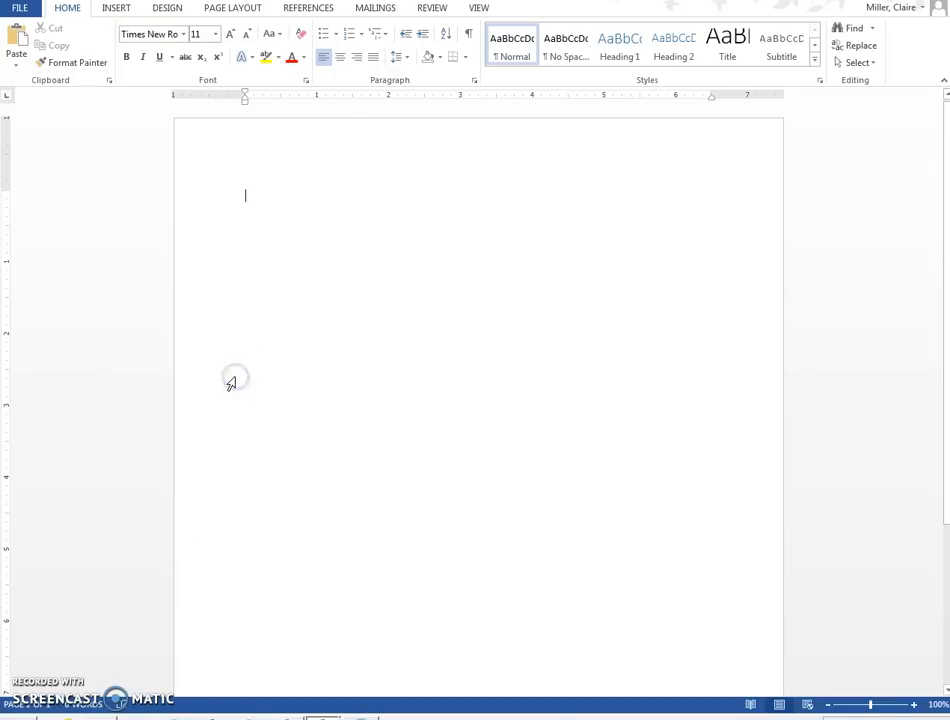
click(214, 38)
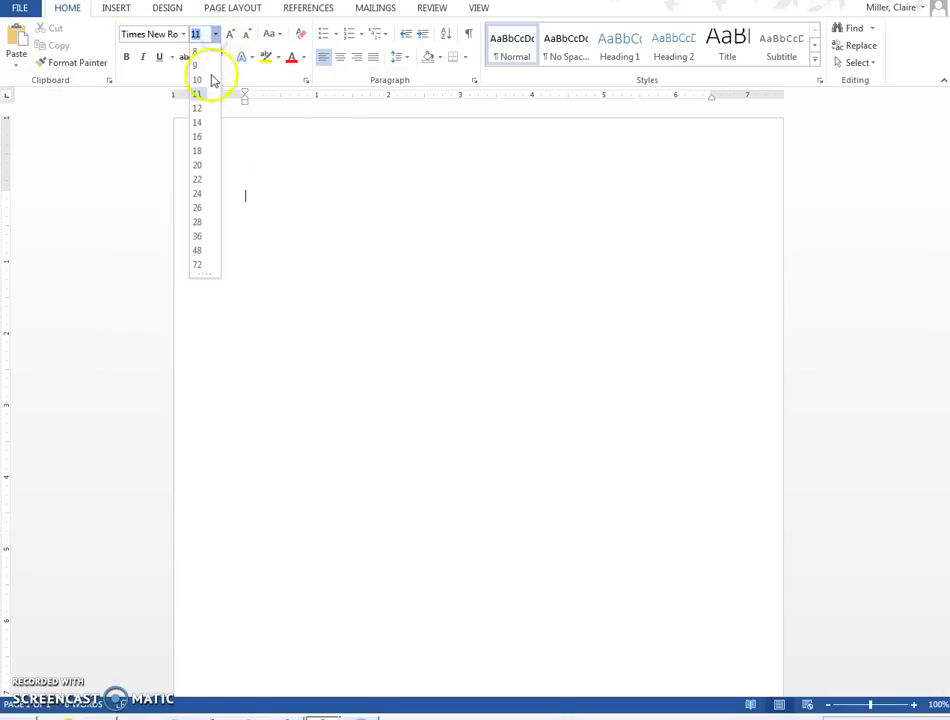
click(199, 108)
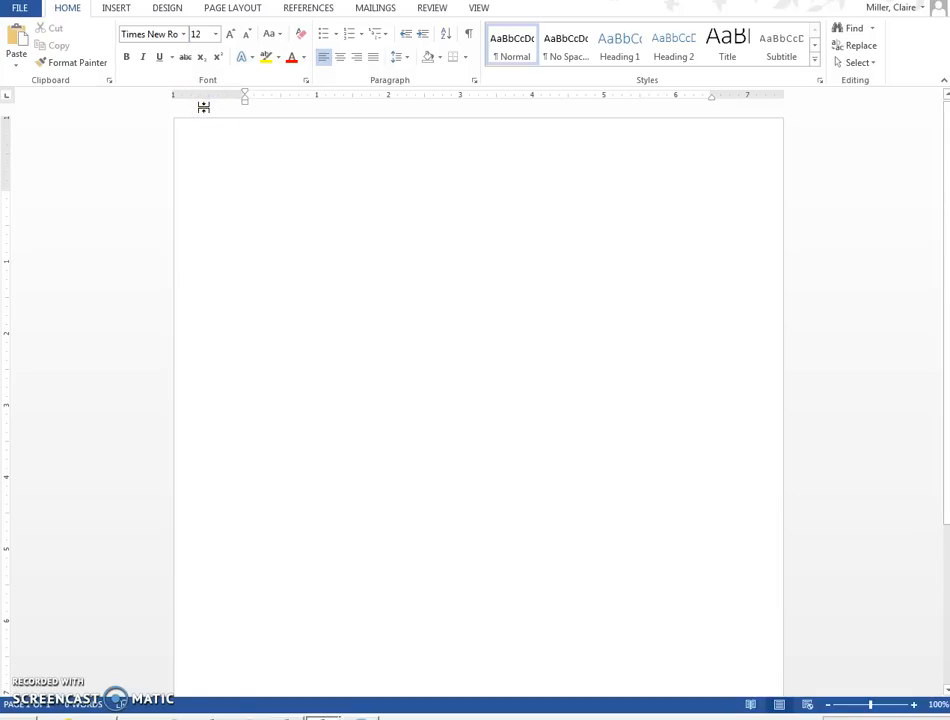
click(408, 62)
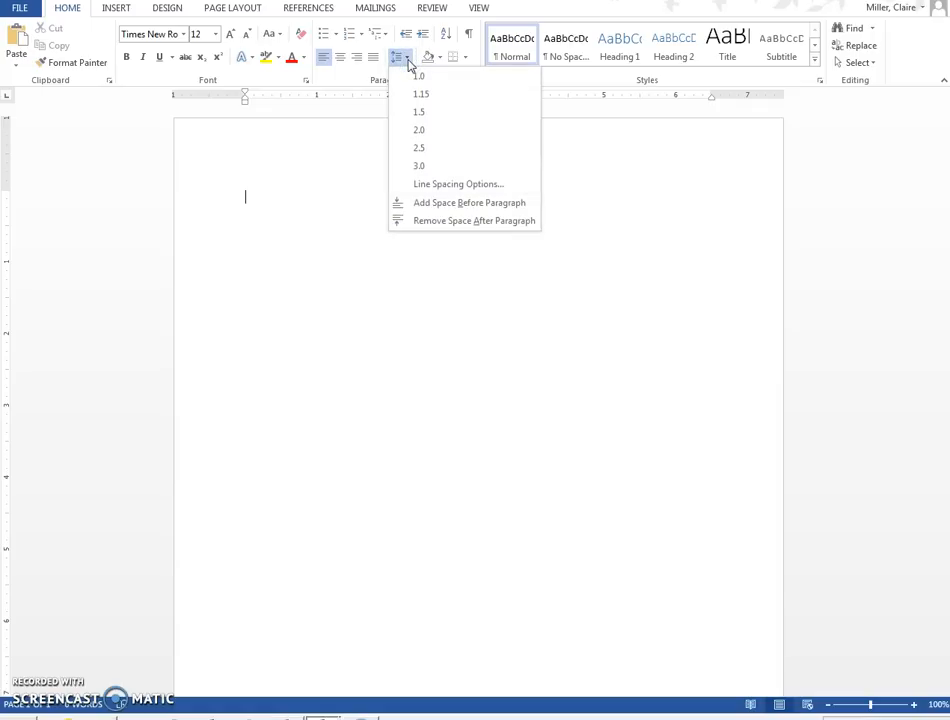
click(416, 131)
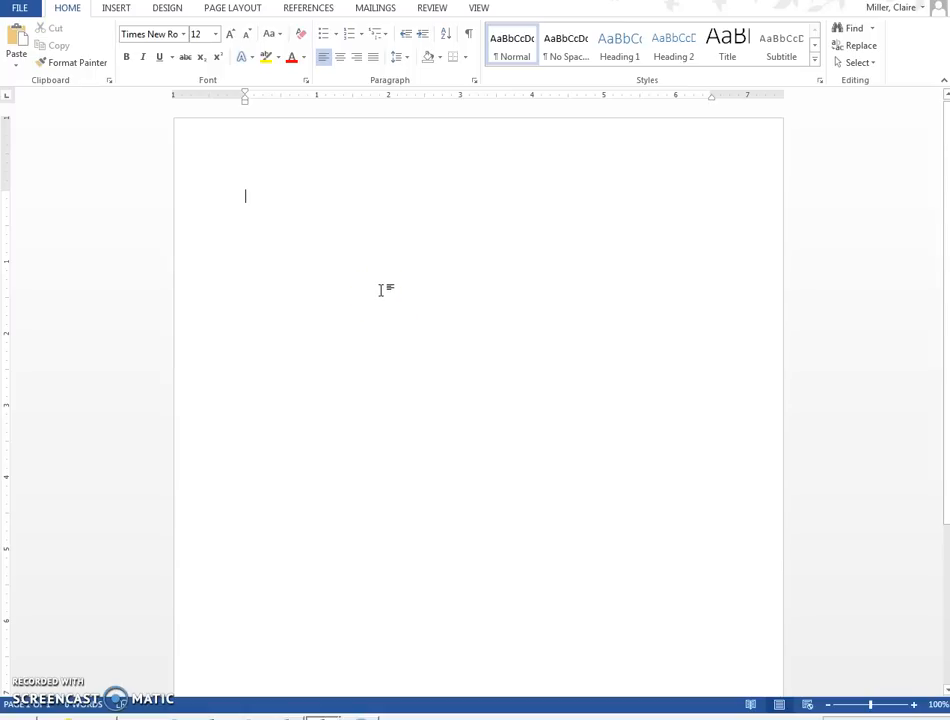
Enable Different First Page and insert a Plain Number 3 page number at the header's top right
double_click(210, 145)
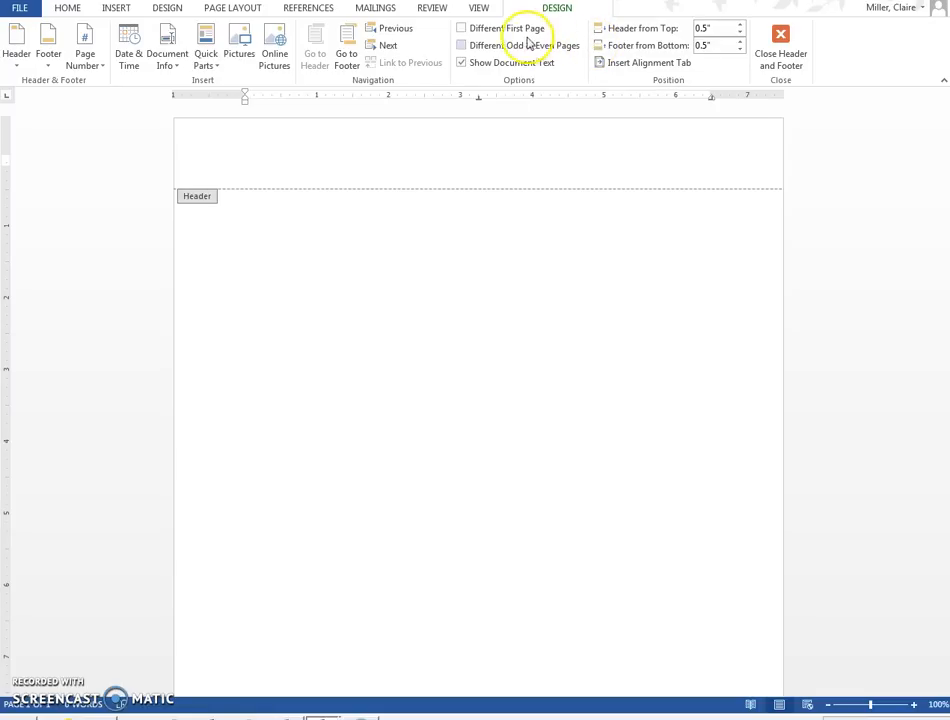
click(461, 30)
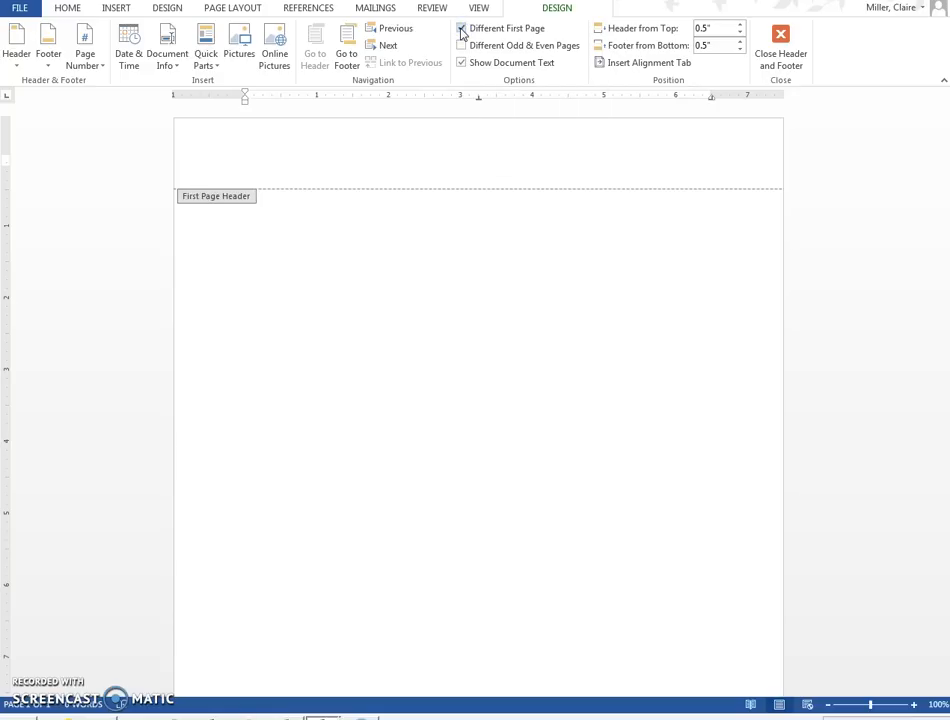
click(97, 67)
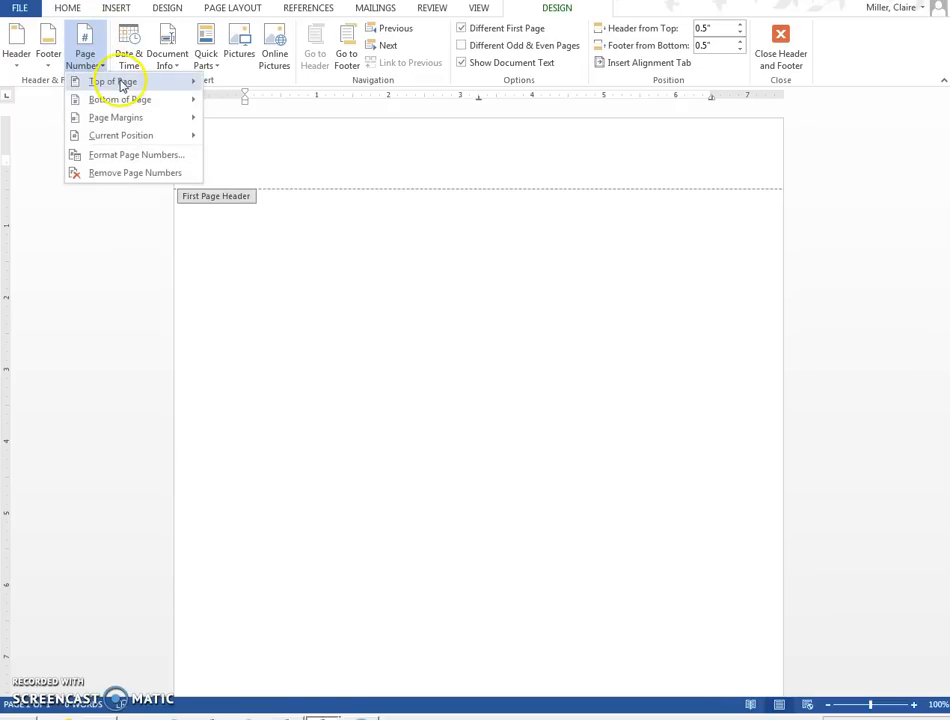
mouse_move(122, 85)
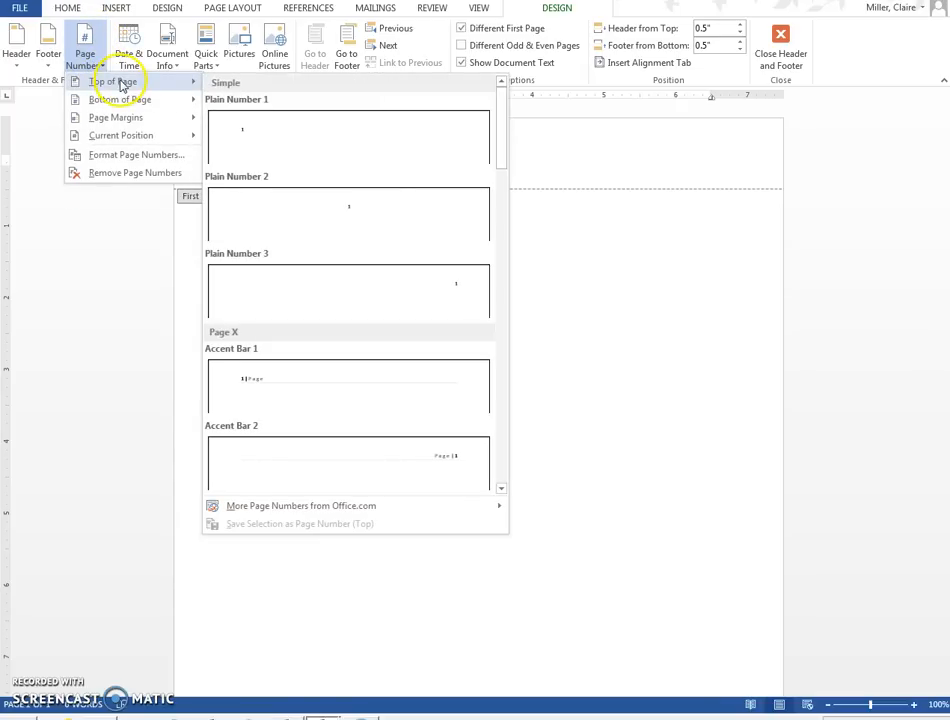
click(380, 293)
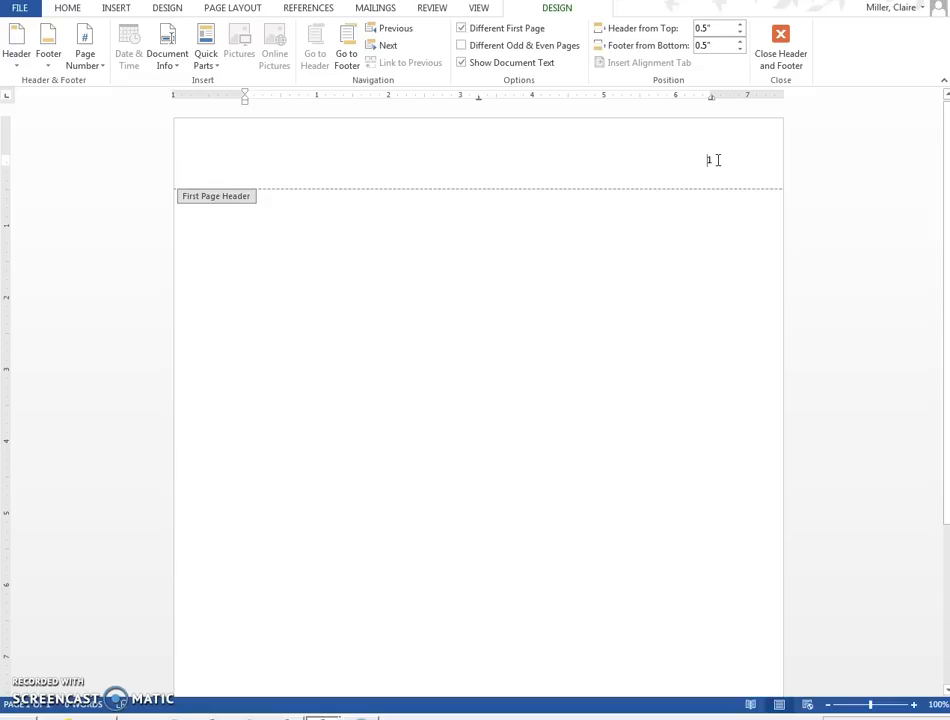
Type 'Running head: TITLE OF MY PAPER' before the page number and tab it to the left margin
click(707, 160)
text(Run)
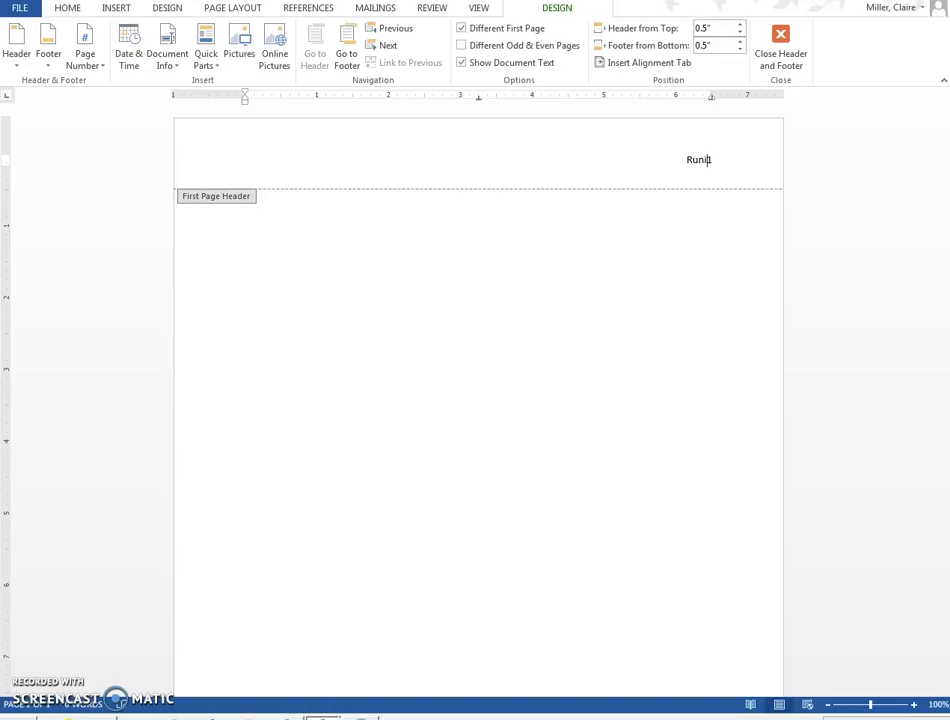
text(ning head: TITLE OF)
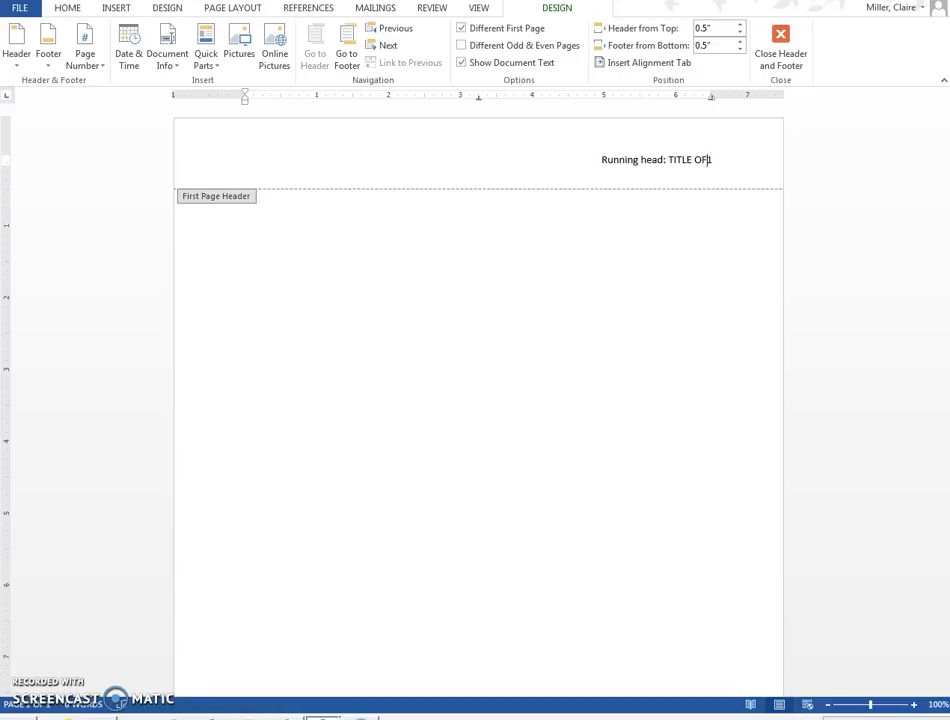
text( MY PAPER)
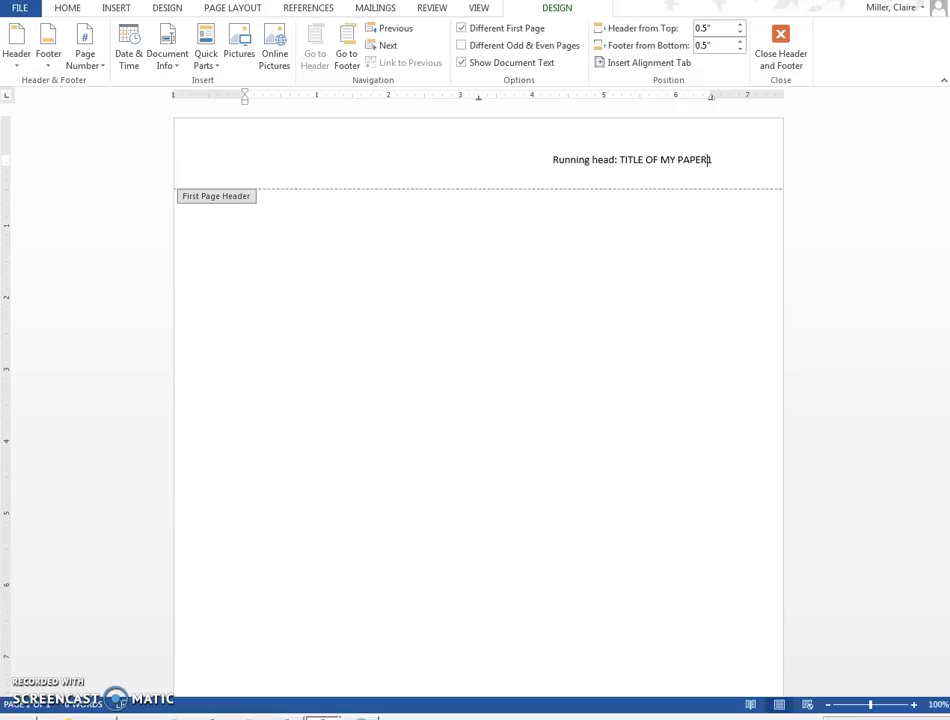
key(Tab)
key(Tab)
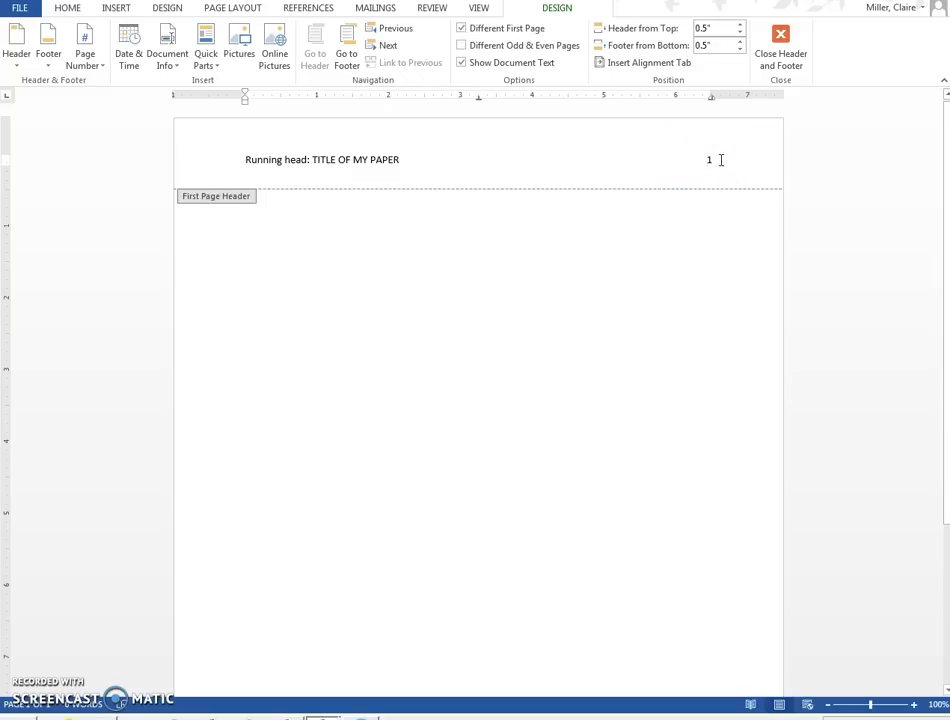
click(716, 162)
Format the running head line as Times New Roman 12 pt, then return to the body
drag(723, 159, 220, 153)
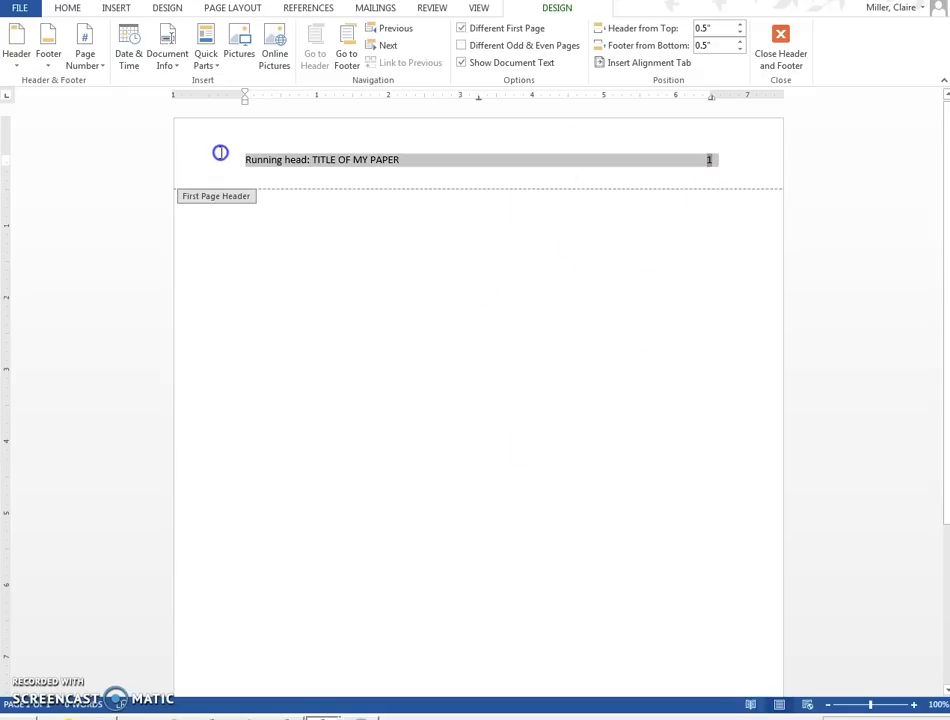
click(74, 8)
click(187, 36)
click(187, 36)
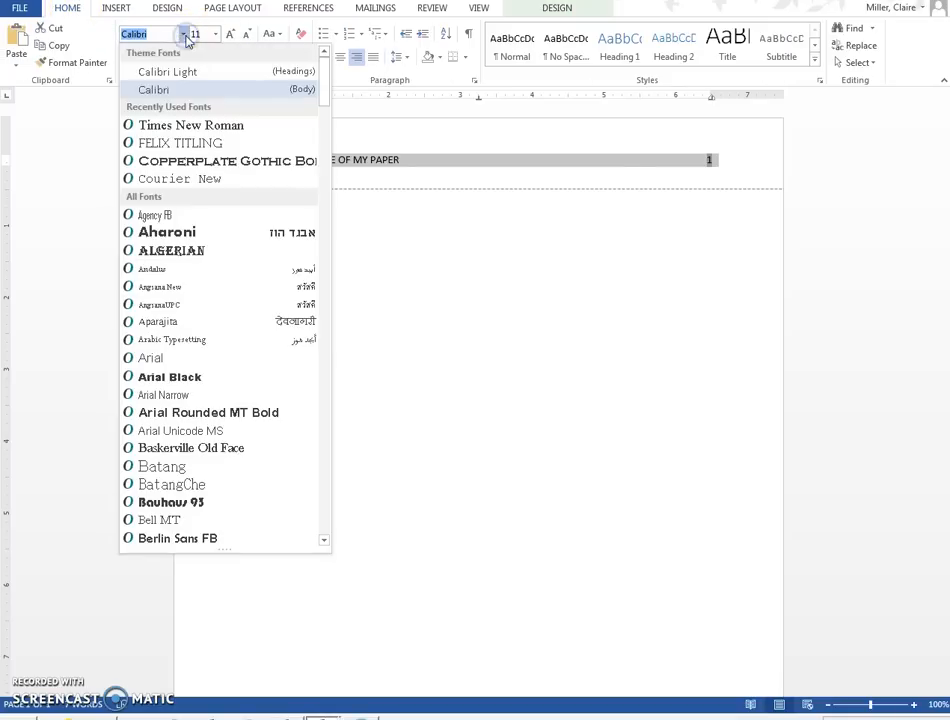
click(216, 128)
click(214, 34)
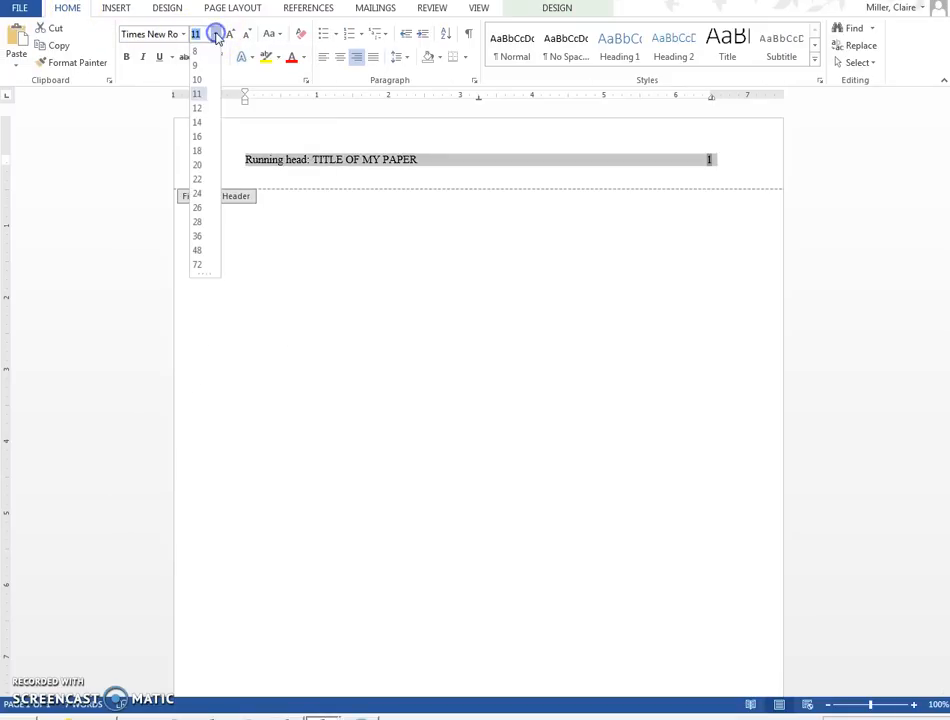
click(200, 110)
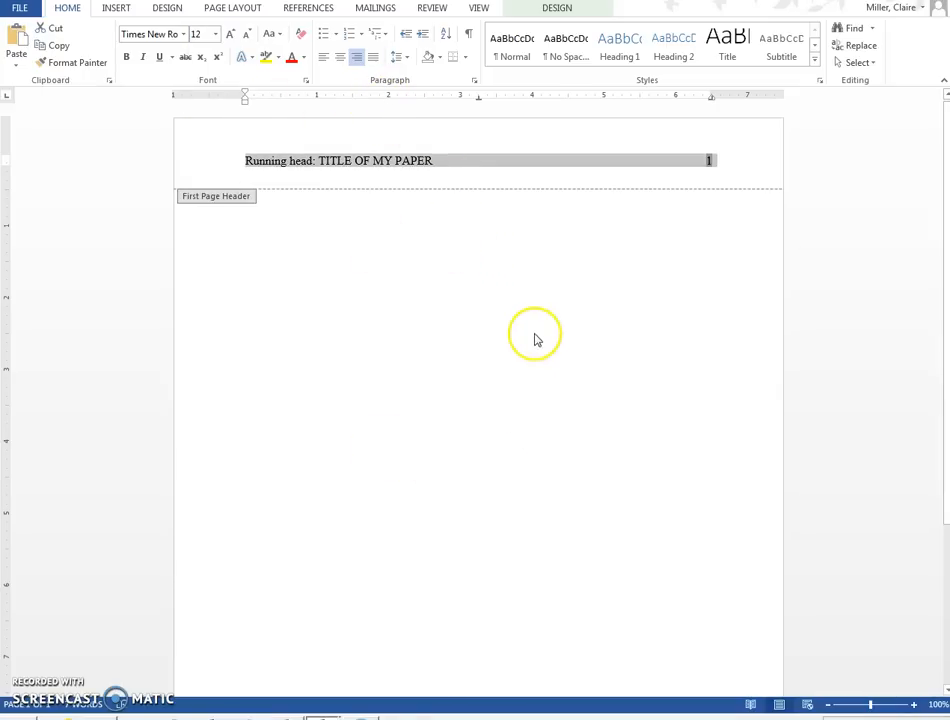
double_click(455, 313)
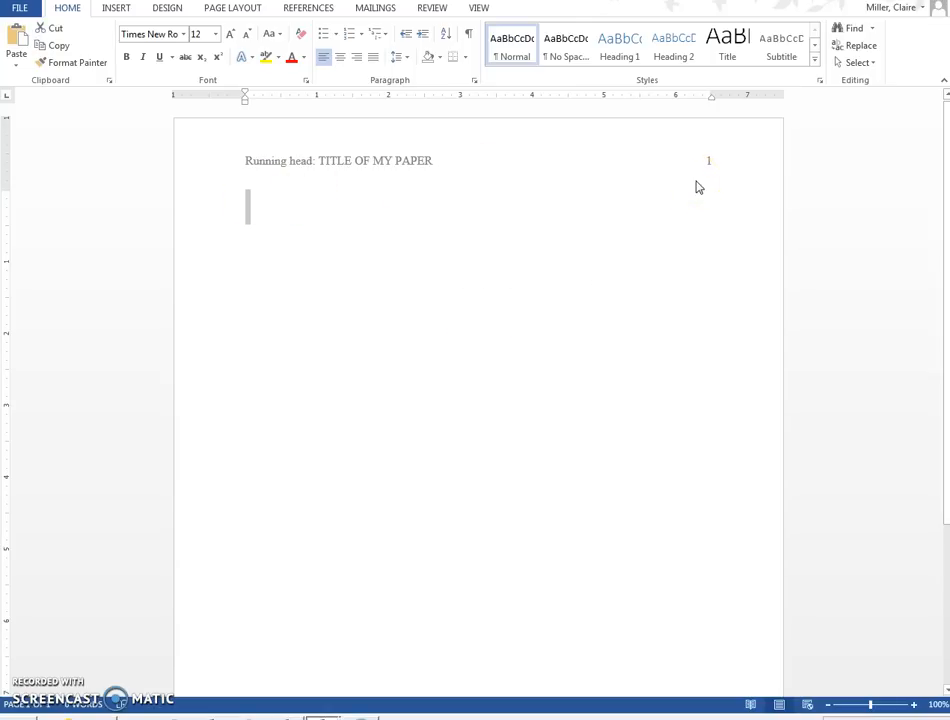
Center the first body line and add two blank lines to move down the page
click(340, 58)
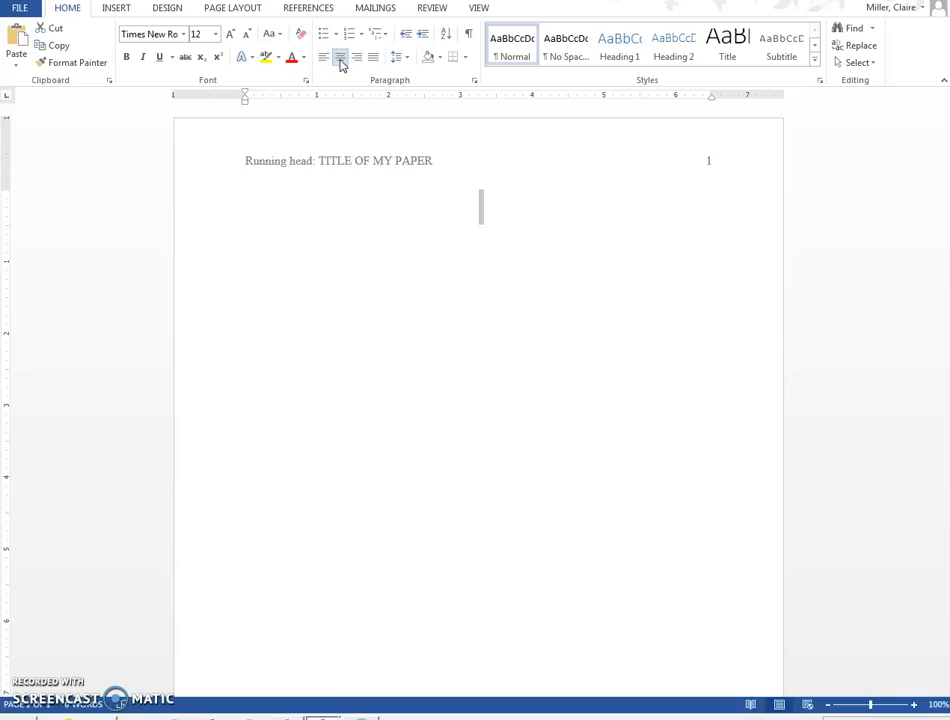
key(Return)
key(Return)
key(Return)
key(Return)
key(Return)
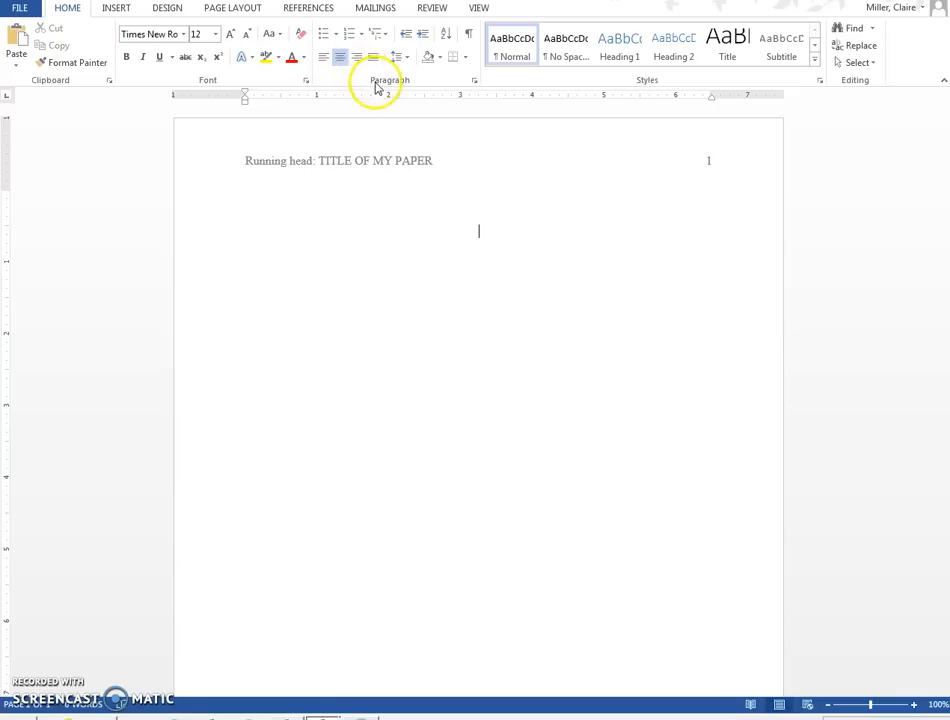
key(Return)
key(Return)
key(Return)
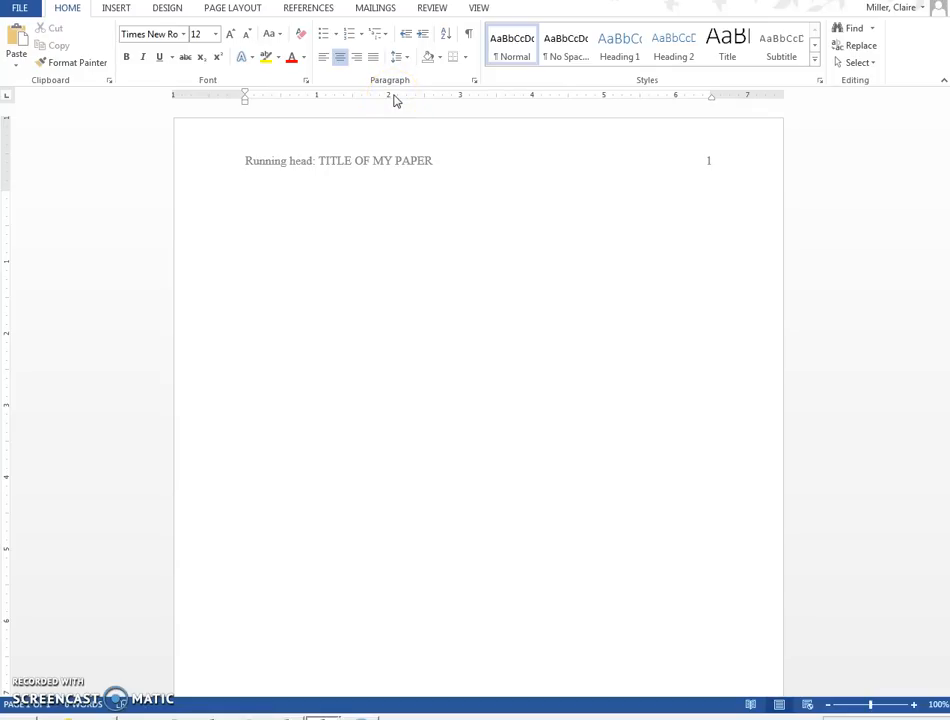
Type the title 'Title of my paper: Subtitle if I have one' and start a new centred line
text(Title o)
text(y paper)
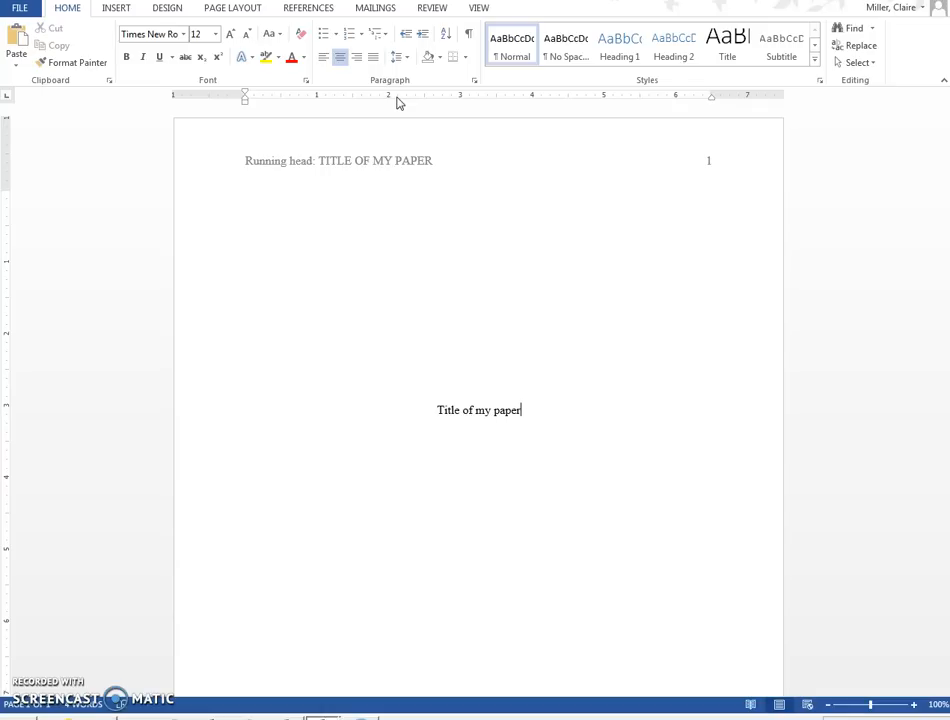
text(:)
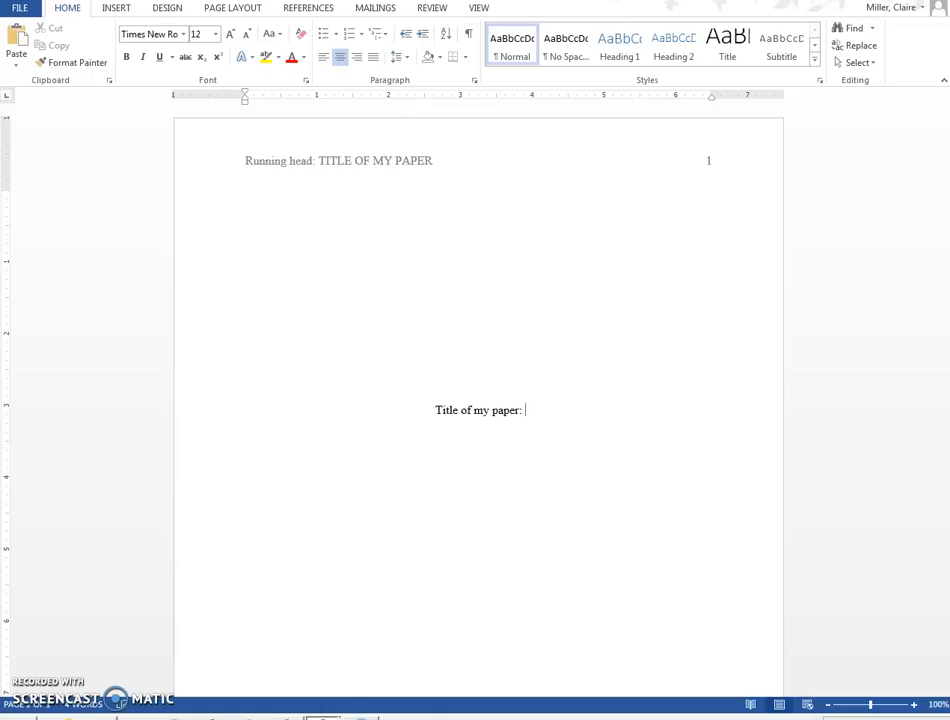
text( S)
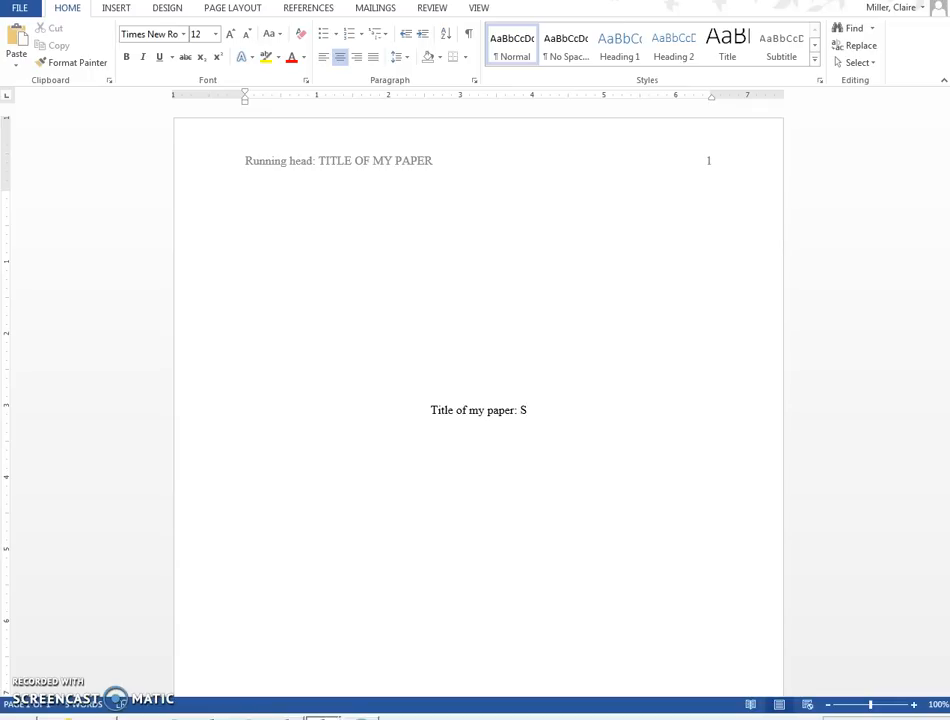
text(ub)
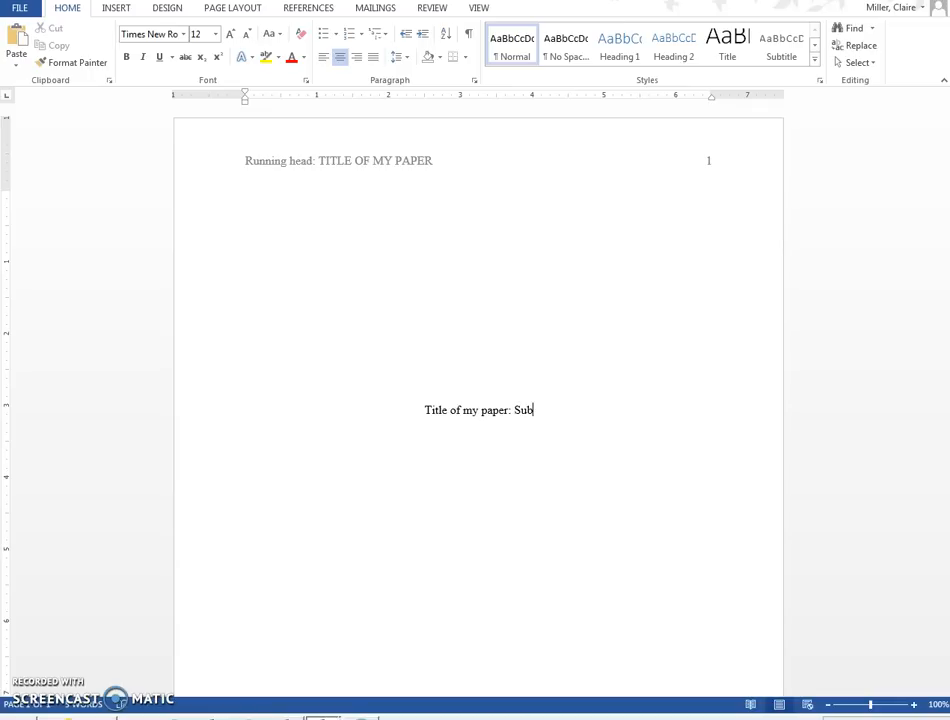
text(title if)
key(Return)
key(ctrl+l)
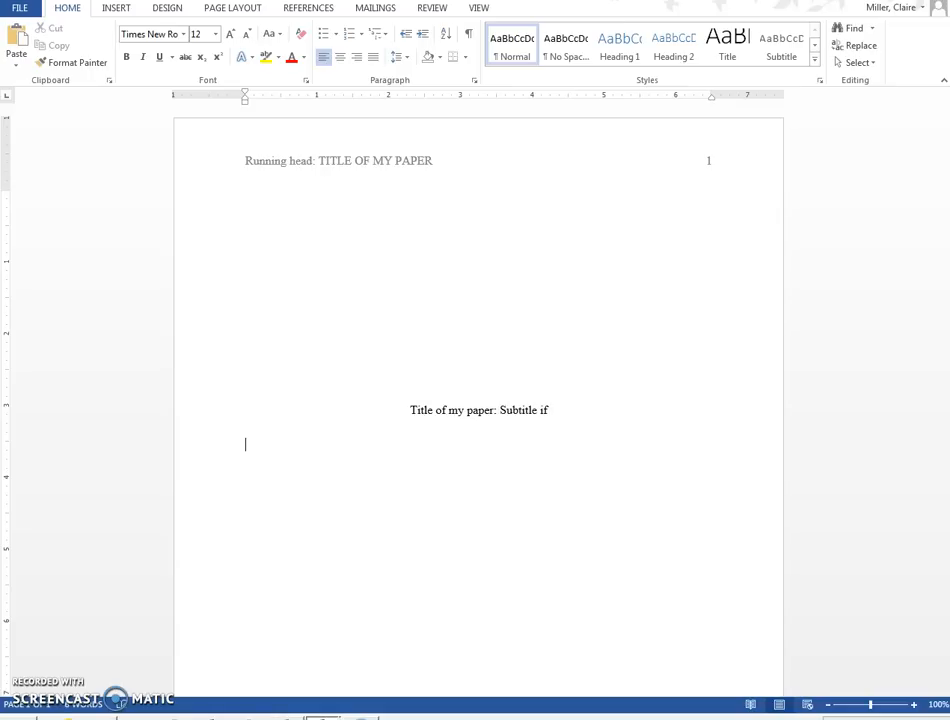
key(BackSpace)
text(I)
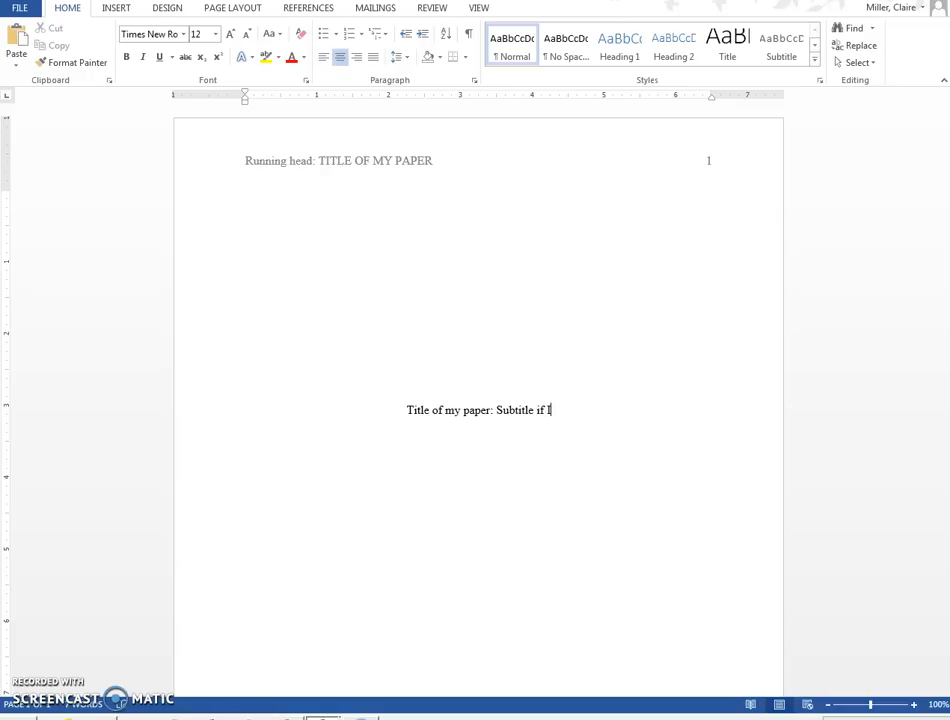
text( have cne)
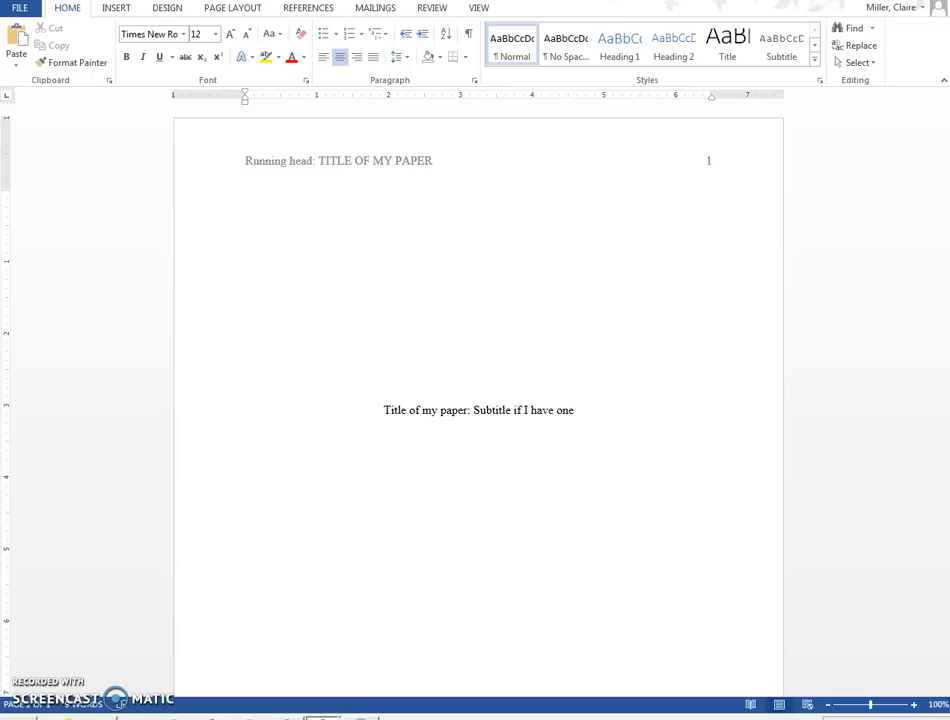
key(Return)
Type the author's name and 'South Florida State College' on centred lines below the title
text(Claire A. Miller)
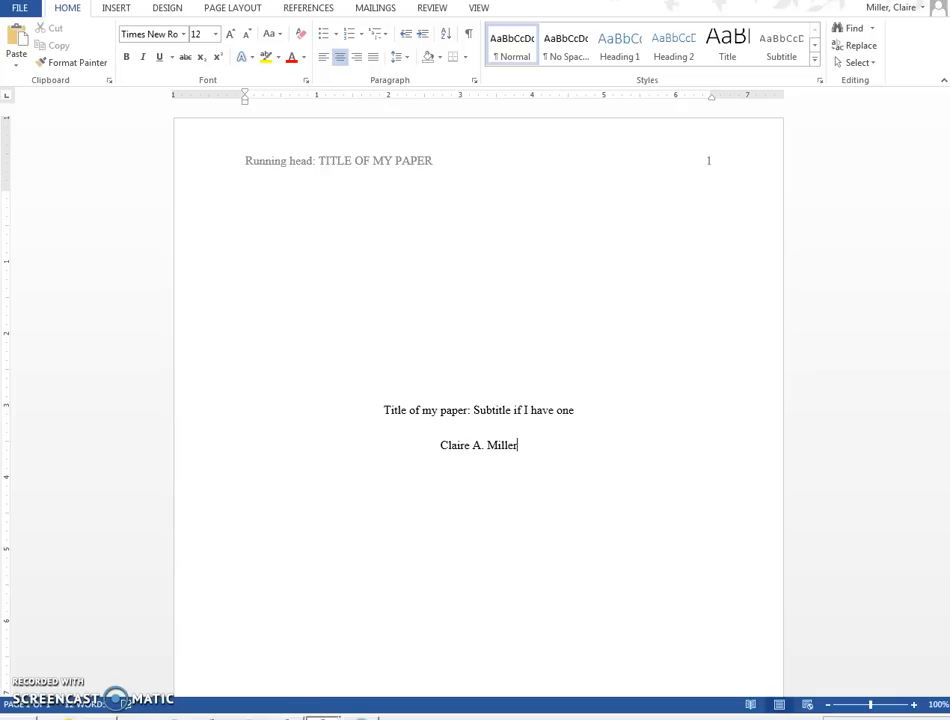
key(Return)
text(South)
key(Return)
key(ctrl+l)
key(BackSpace)
text(Florida State College)
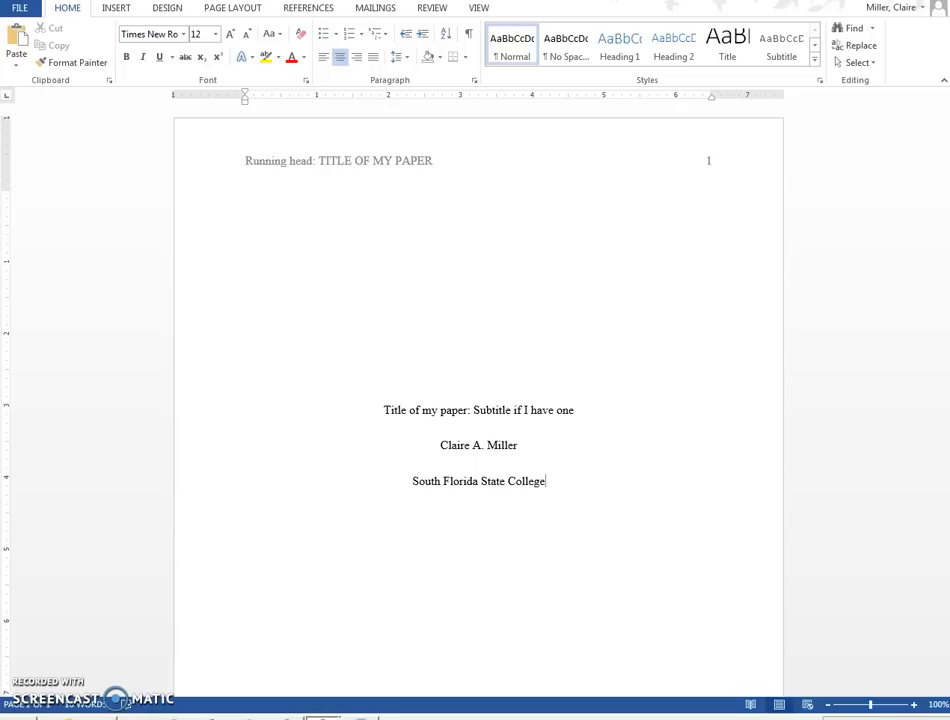
Add lines until page 2 starts, then insert a Plain Number 3 page number in its header
key(Return)
key(Return)
key(Return)
key(Return)
key(Return)
key(Return)
key(Return)
key(Return)
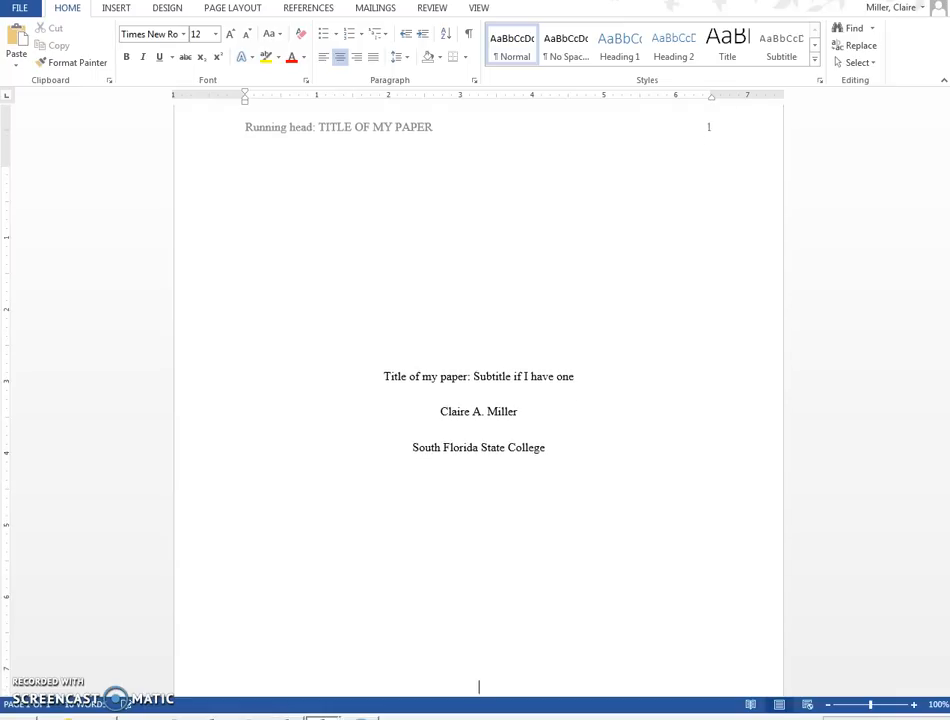
key(Return)
key(Return)
key(Return)
key(Return)
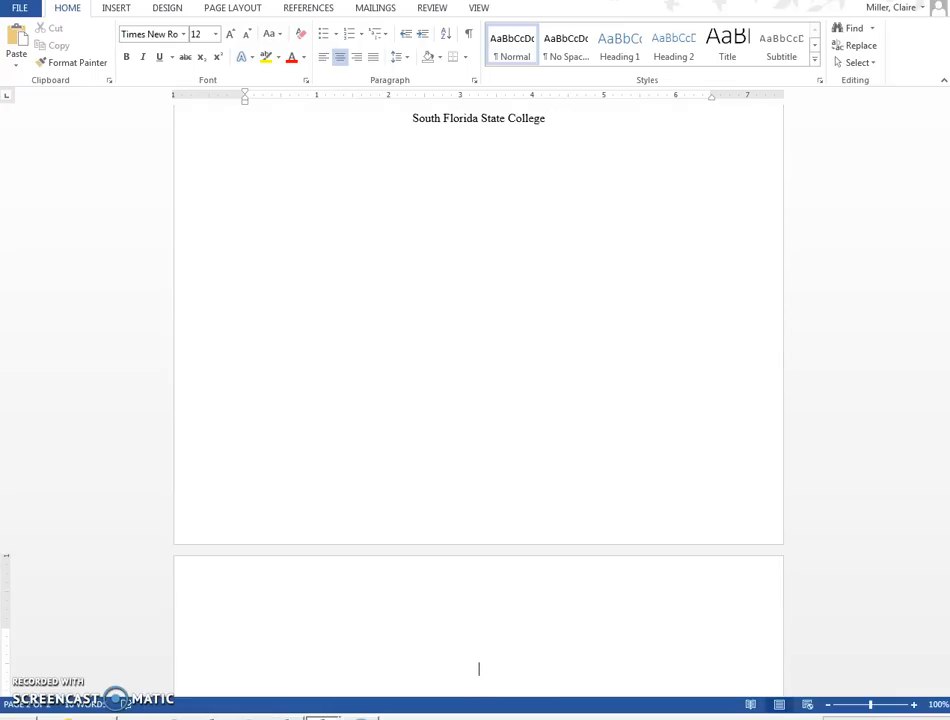
double_click(213, 577)
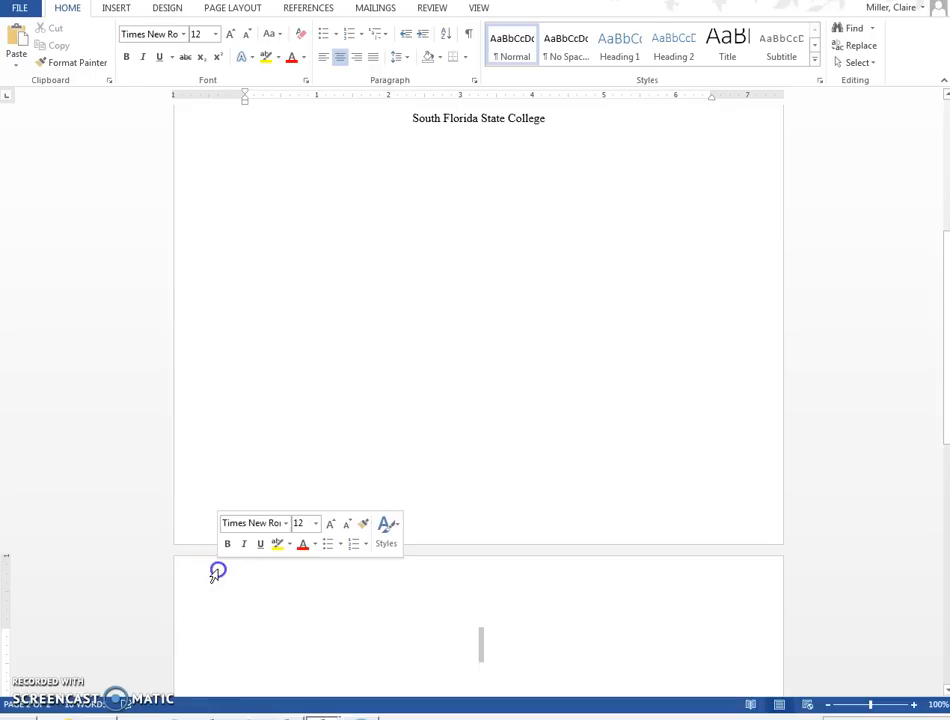
click(219, 570)
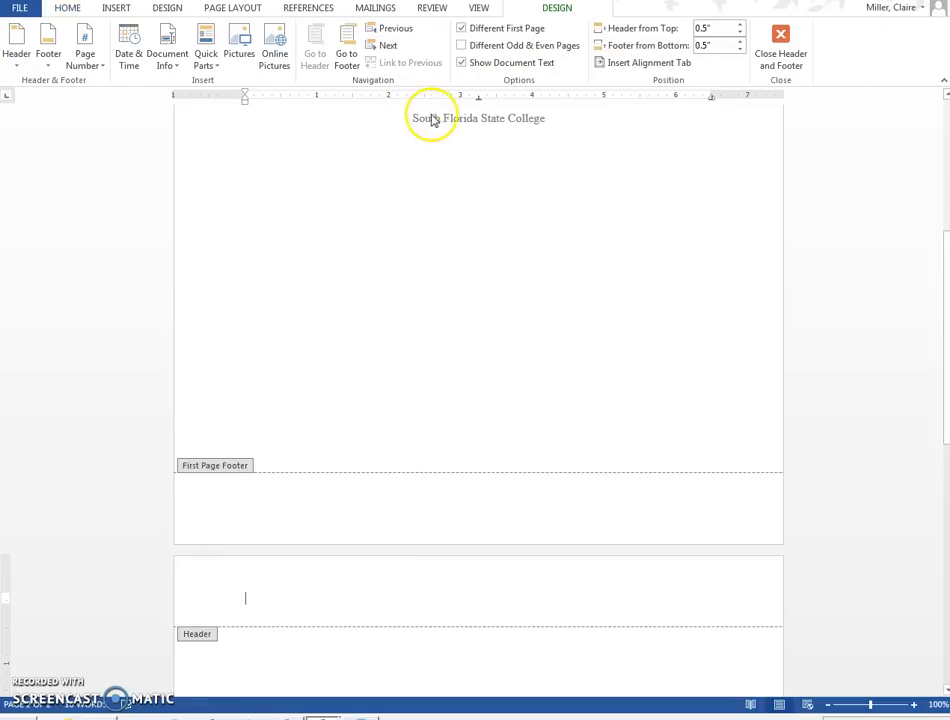
click(90, 64)
mouse_move(125, 88)
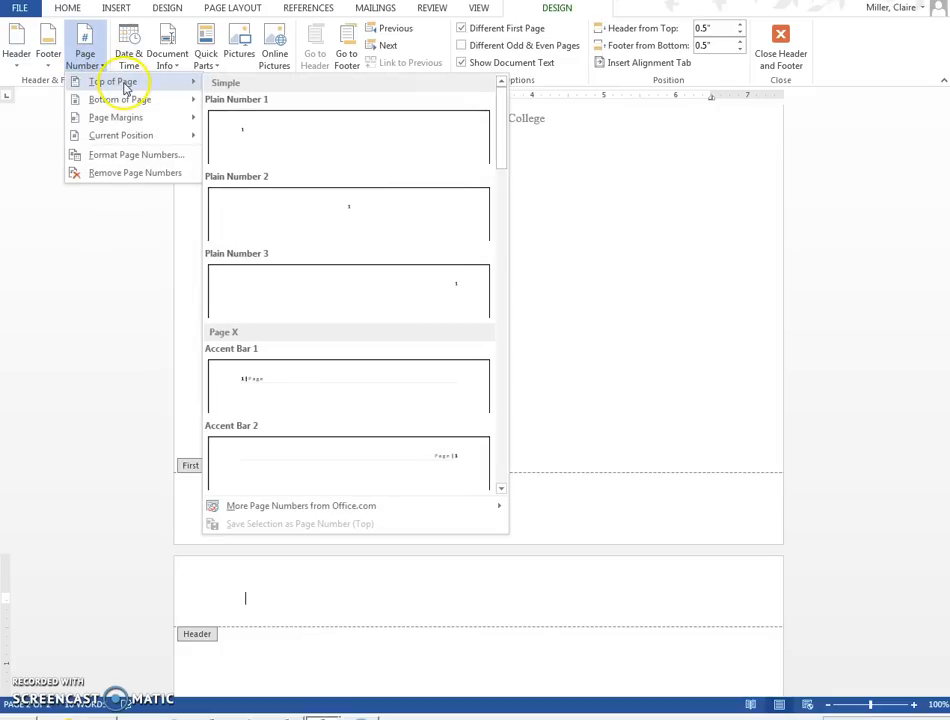
click(385, 285)
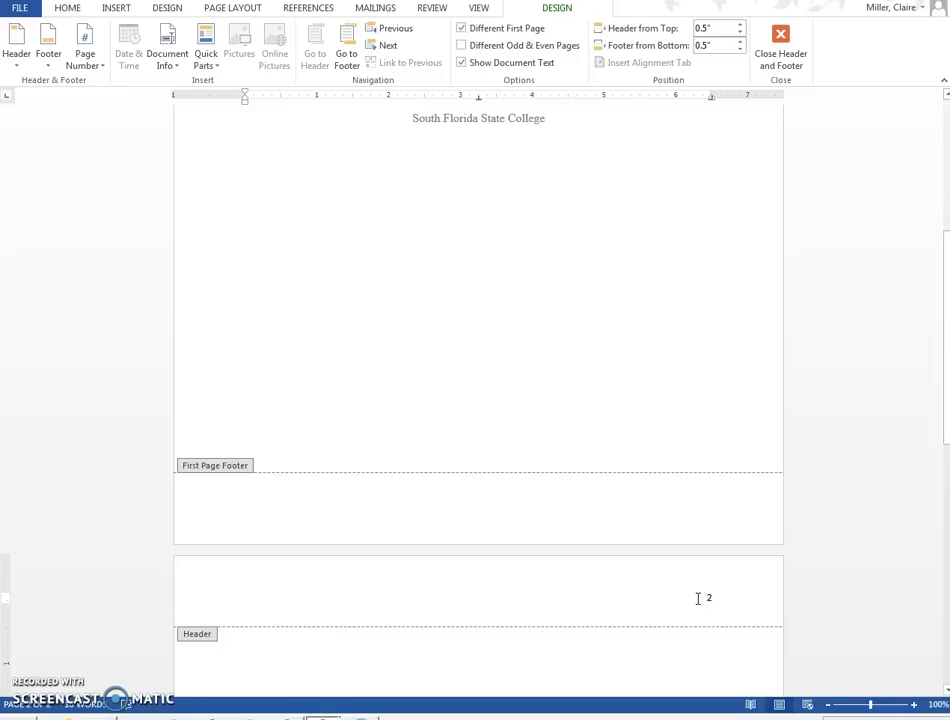
Type the title 'TITLE OF MY PAPER' before page number 2 and left-align it
click(707, 597)
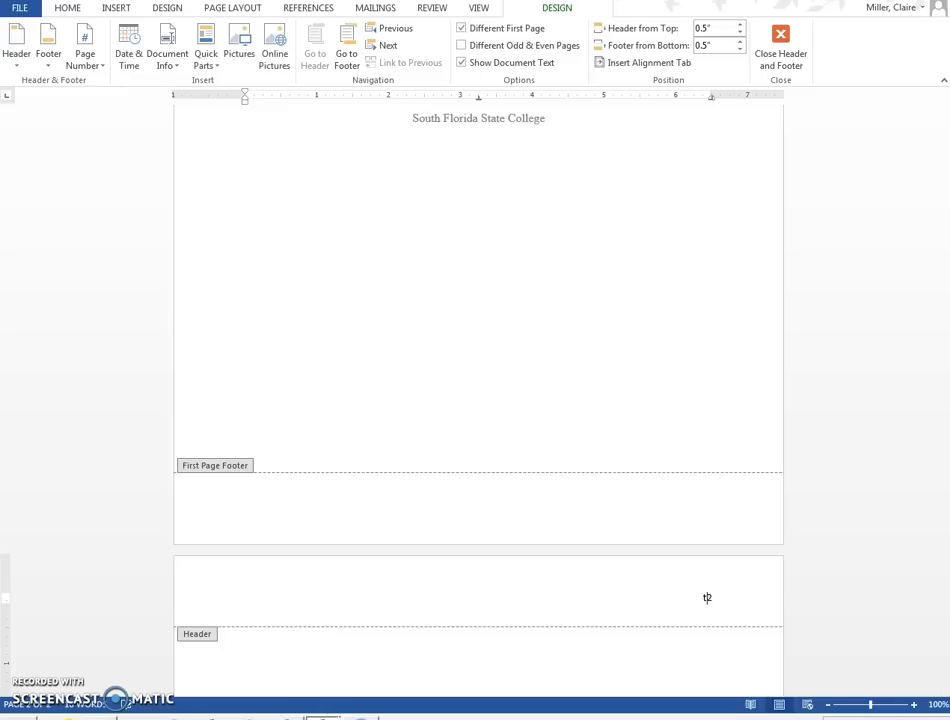
text(Title of)
key(BackSpace)
key(BackSpace)
key(BackSpace)
key(BackSpace)
text(of my paper)
key(Tab)
key(ctrl+l)
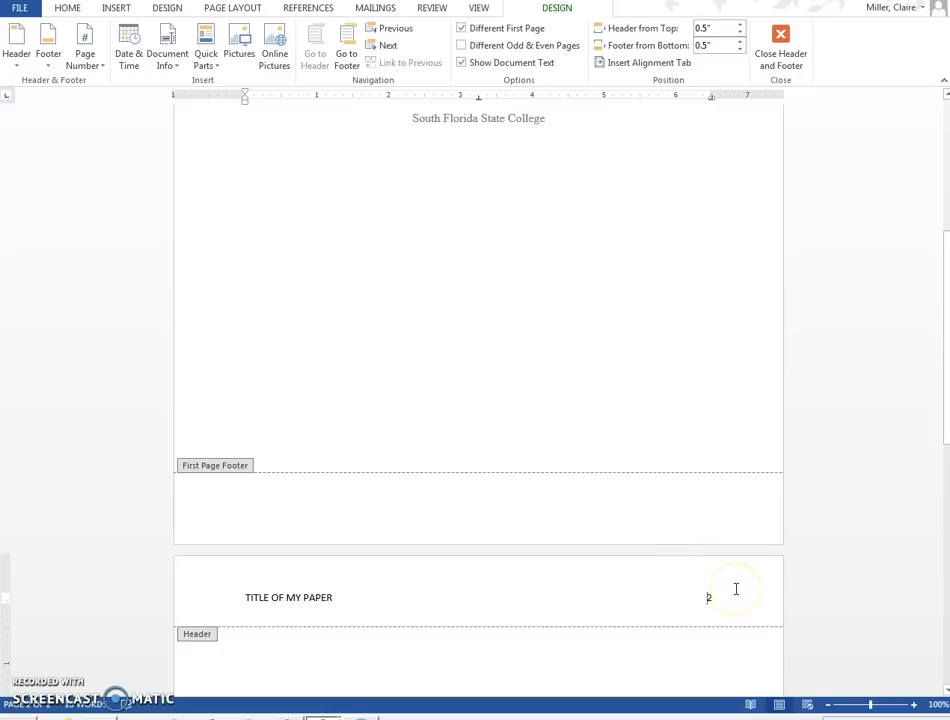
Format the page-2 header line as Times New Roman 12 pt
click(716, 598)
click(201, 591)
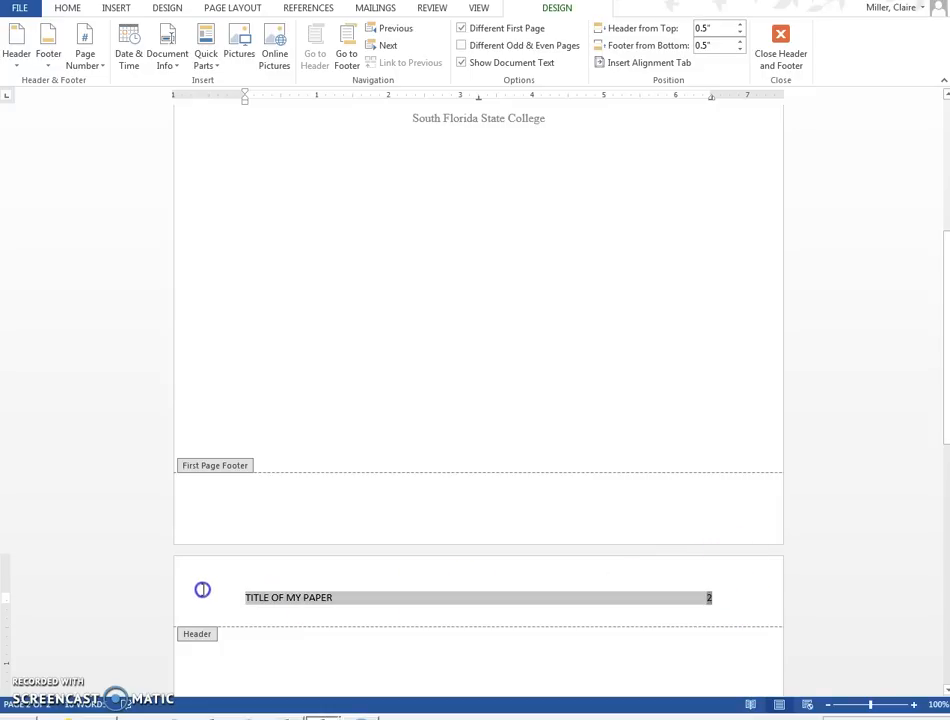
click(69, 9)
click(183, 34)
click(219, 124)
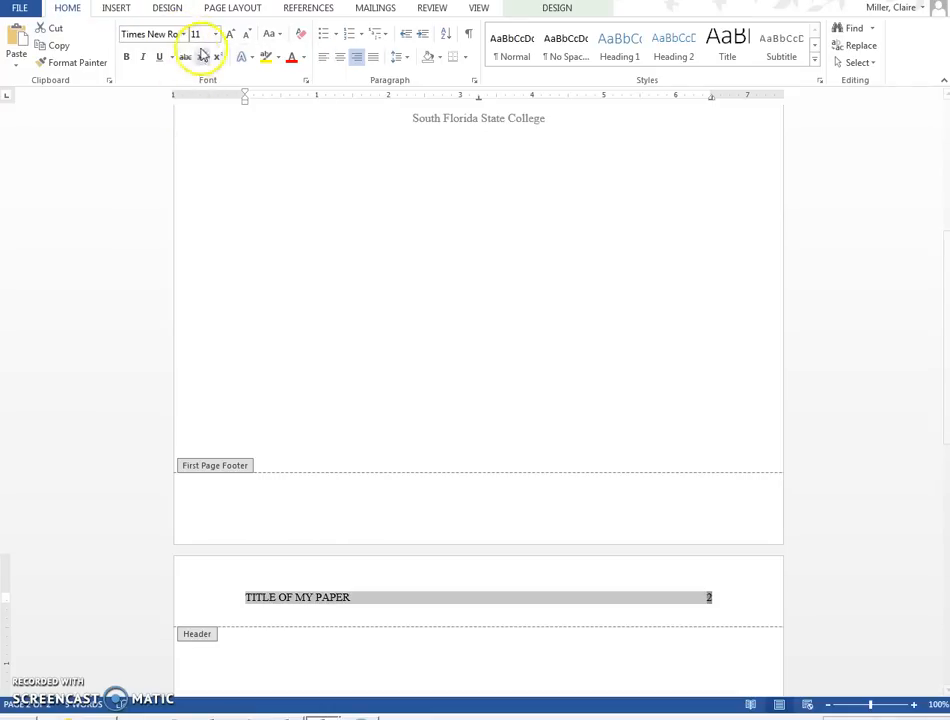
click(214, 34)
click(199, 108)
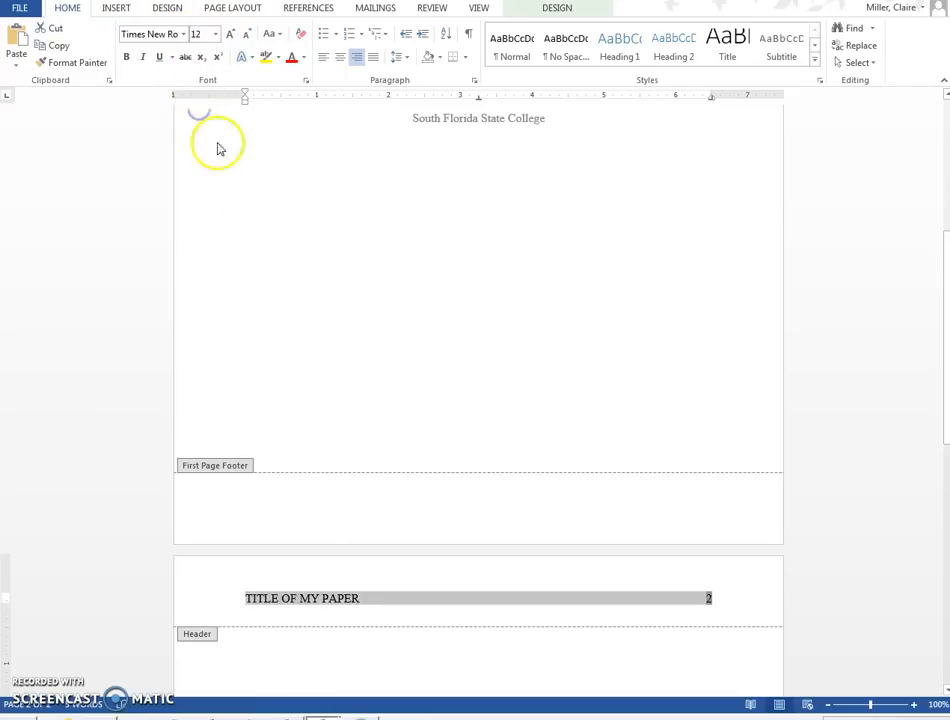
click(391, 273)
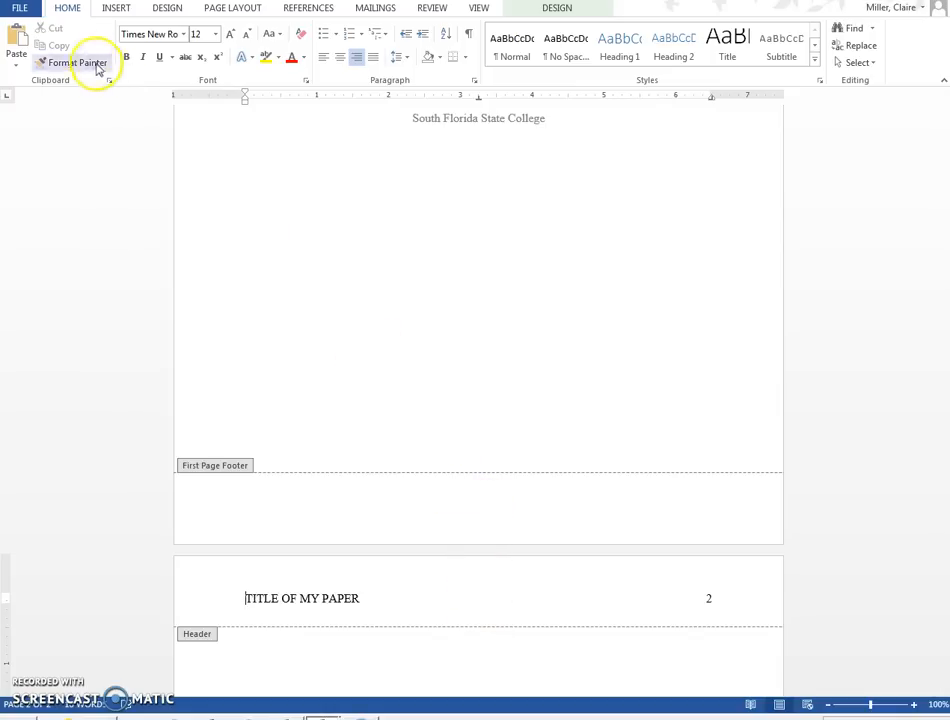
Save to the Desktop as 'APA Style Template.docx', confirming replacement of the existing file
click(19, 10)
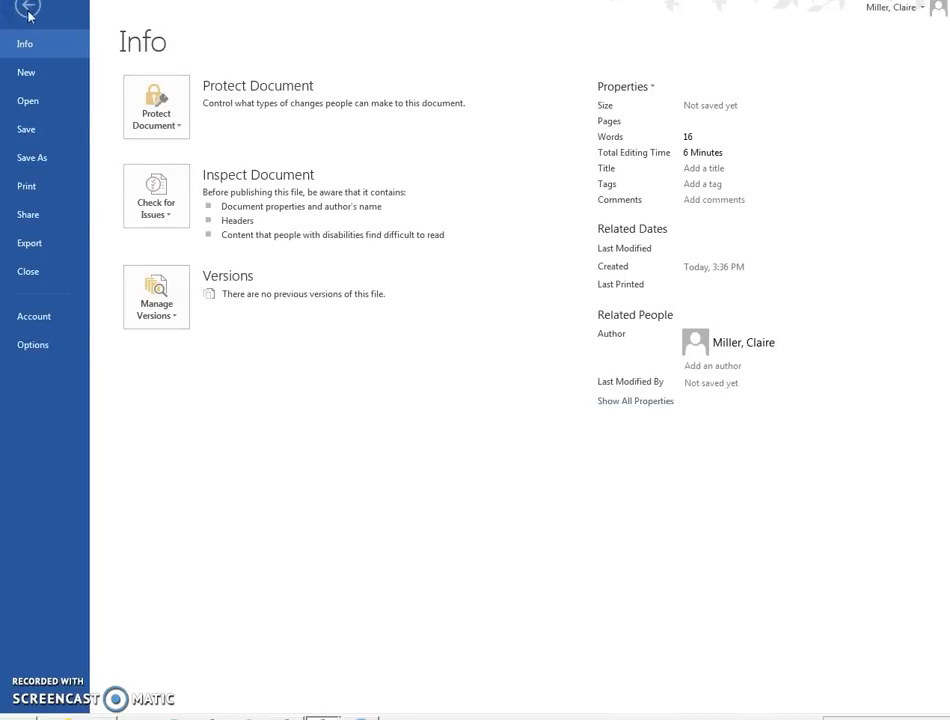
click(38, 161)
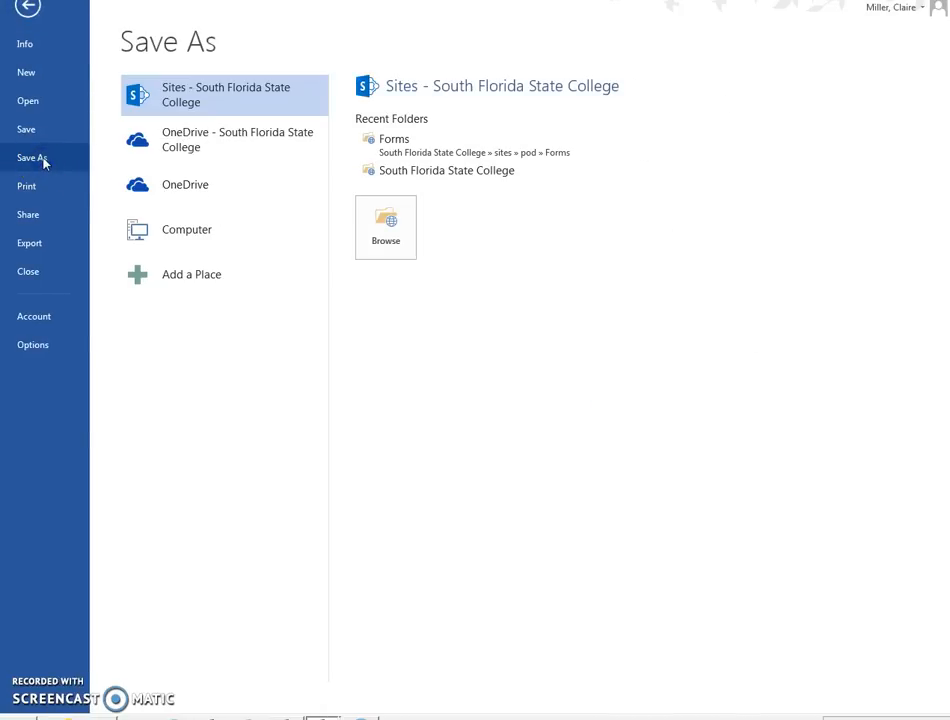
click(205, 242)
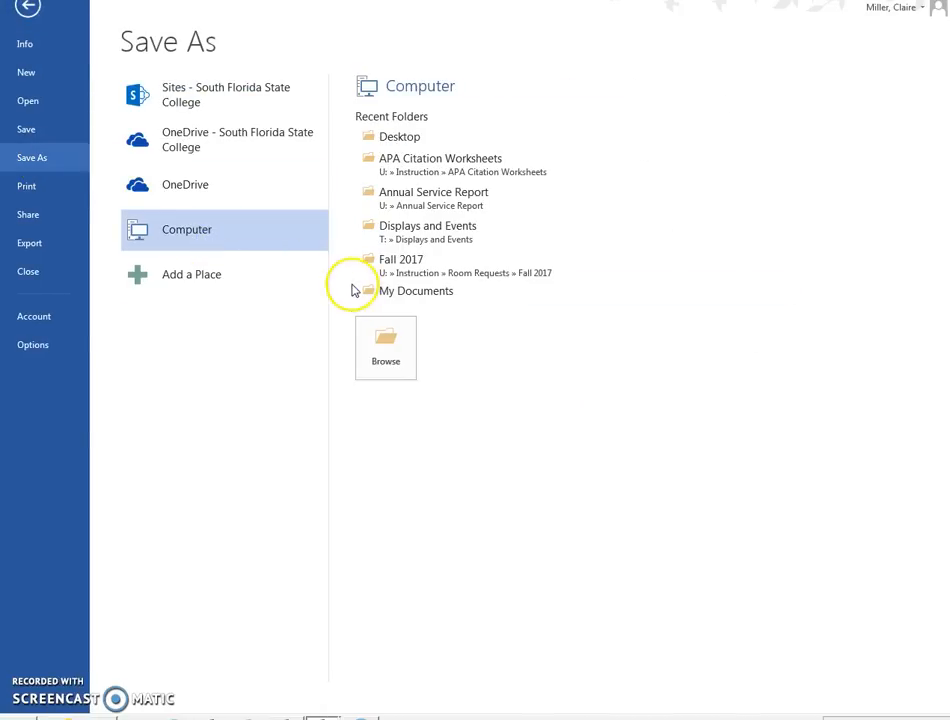
click(409, 135)
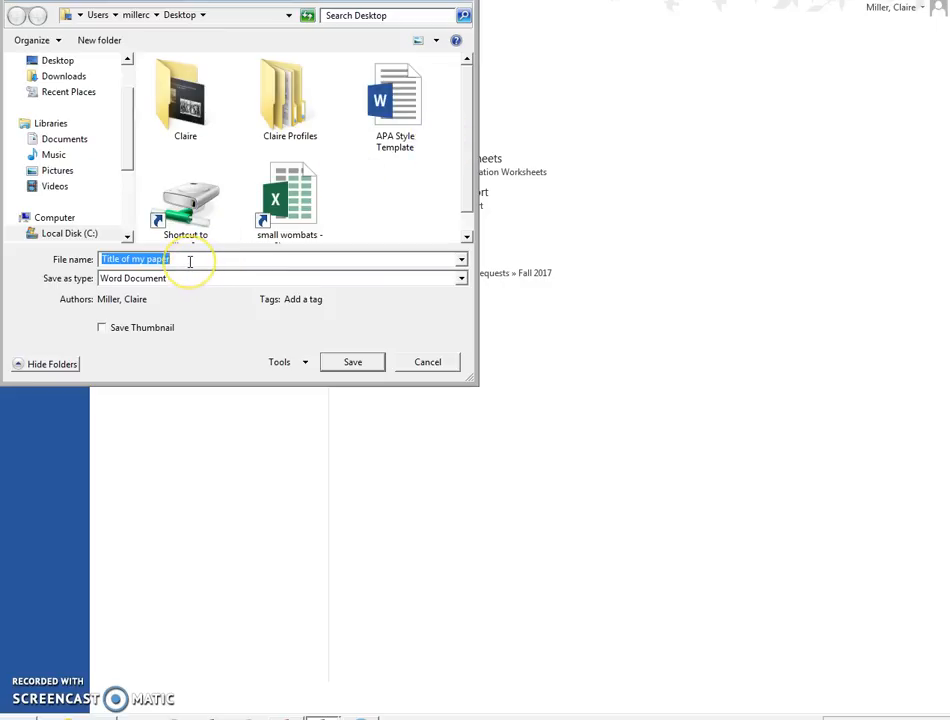
key(BackSpace)
text(apa)
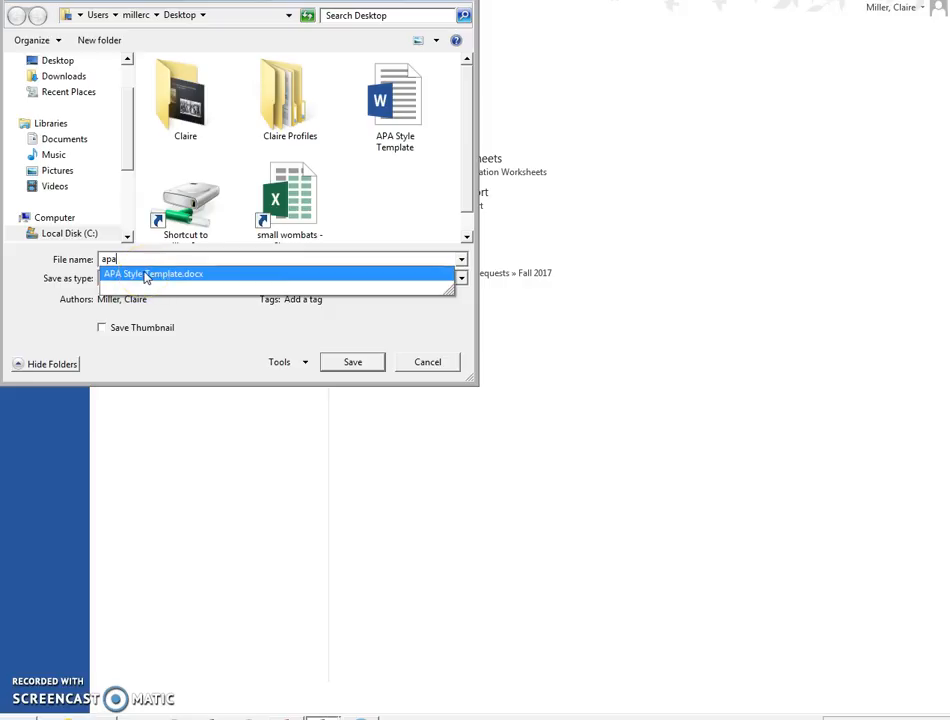
click(146, 275)
click(352, 364)
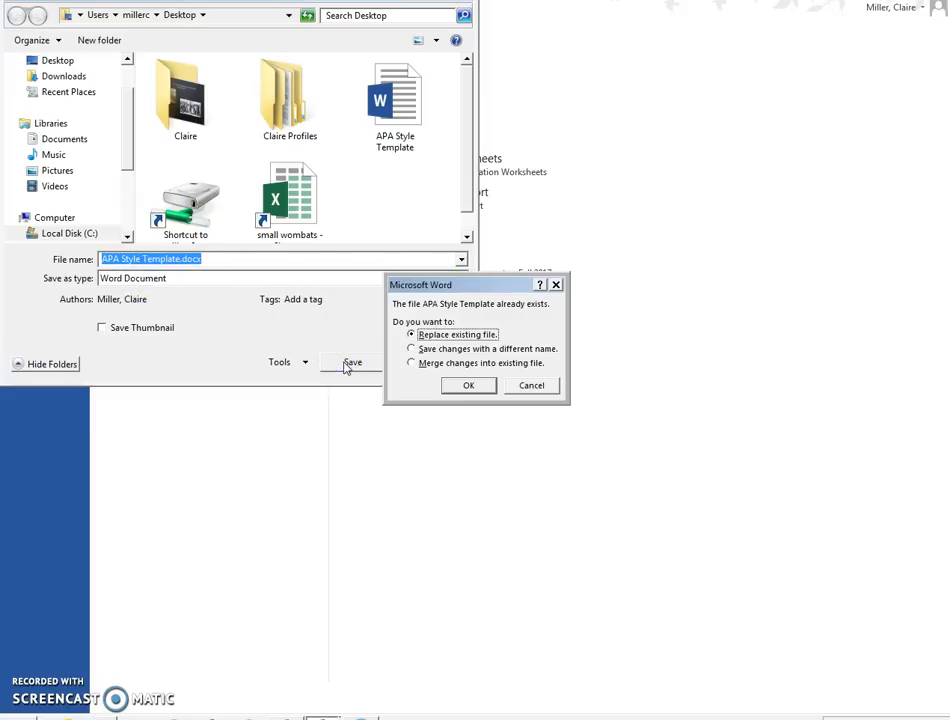
click(469, 386)
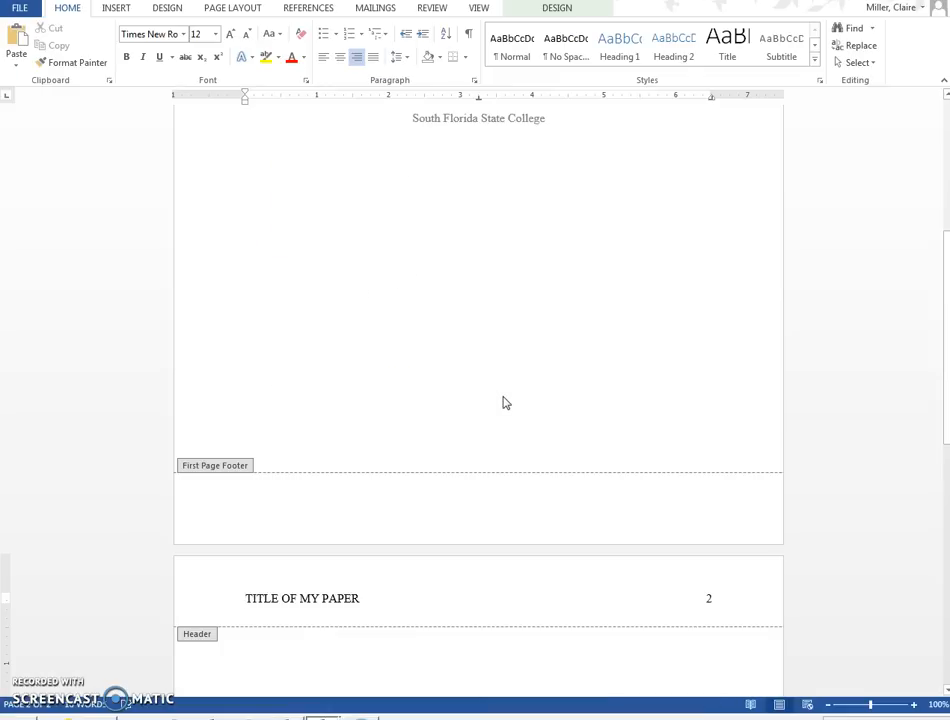
Review the title page, close Word, and play PowerPoint's 'Heading Examples' slide full-screen
click(246, 501)
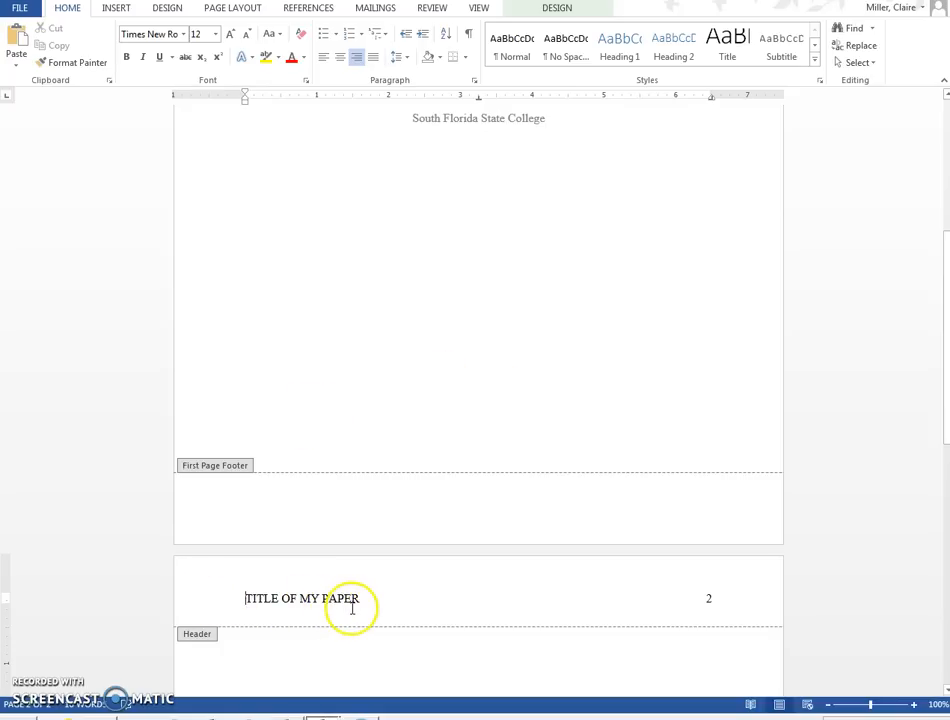
scroll(434, 526, up, 4)
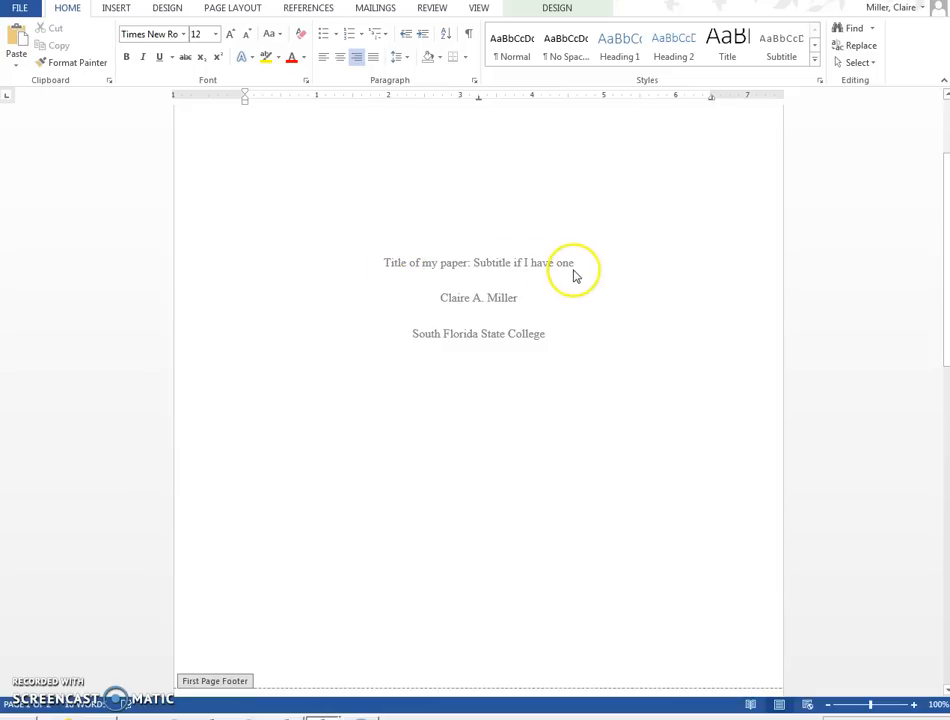
scroll(570, 275, up, 3)
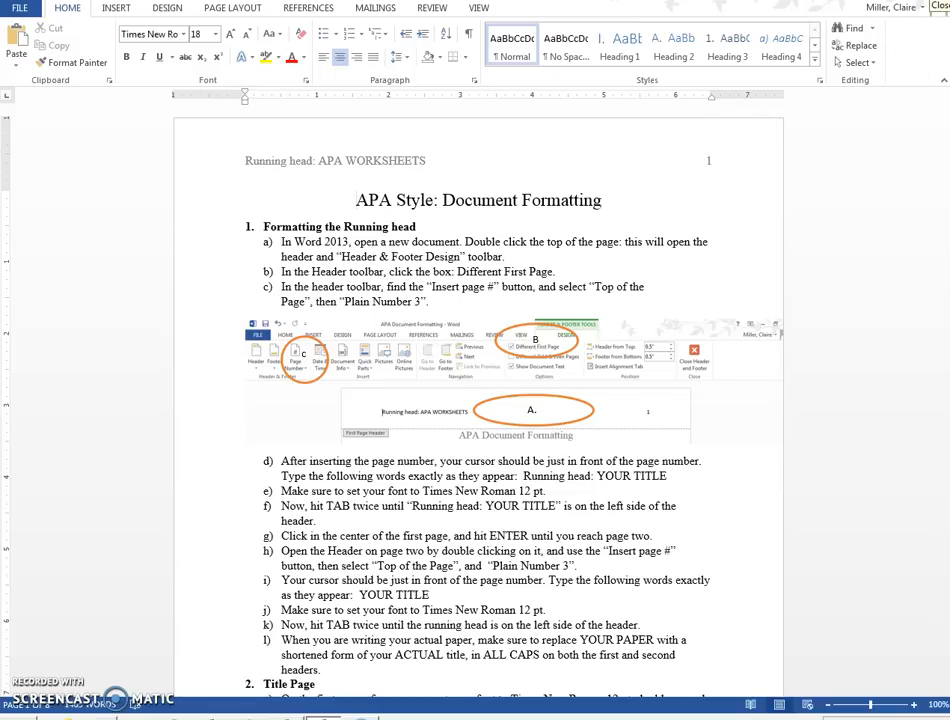
click(942, 2)
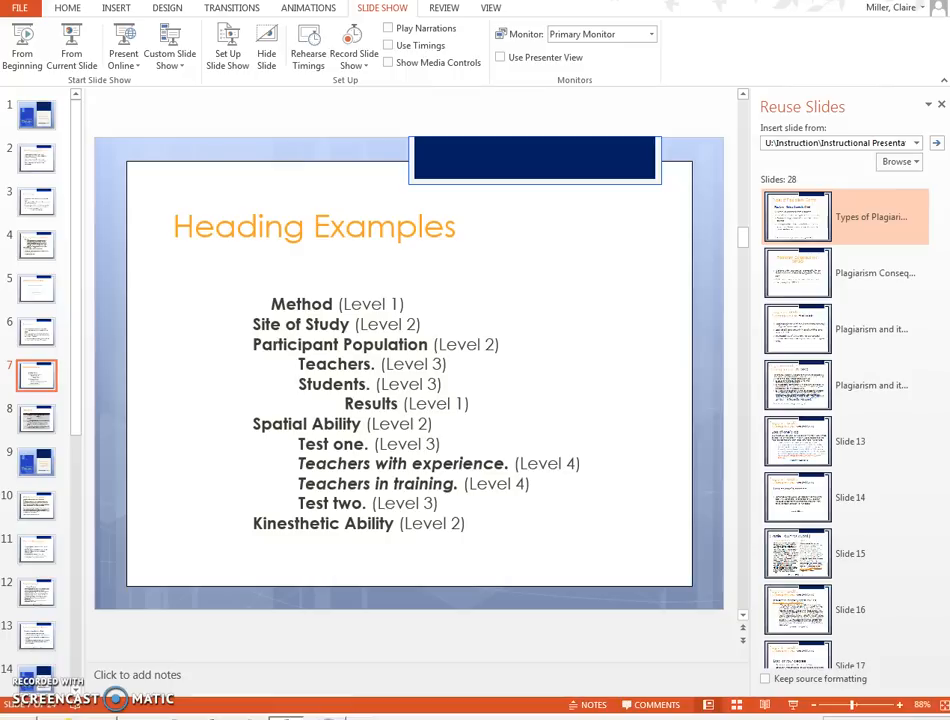
click(71, 40)
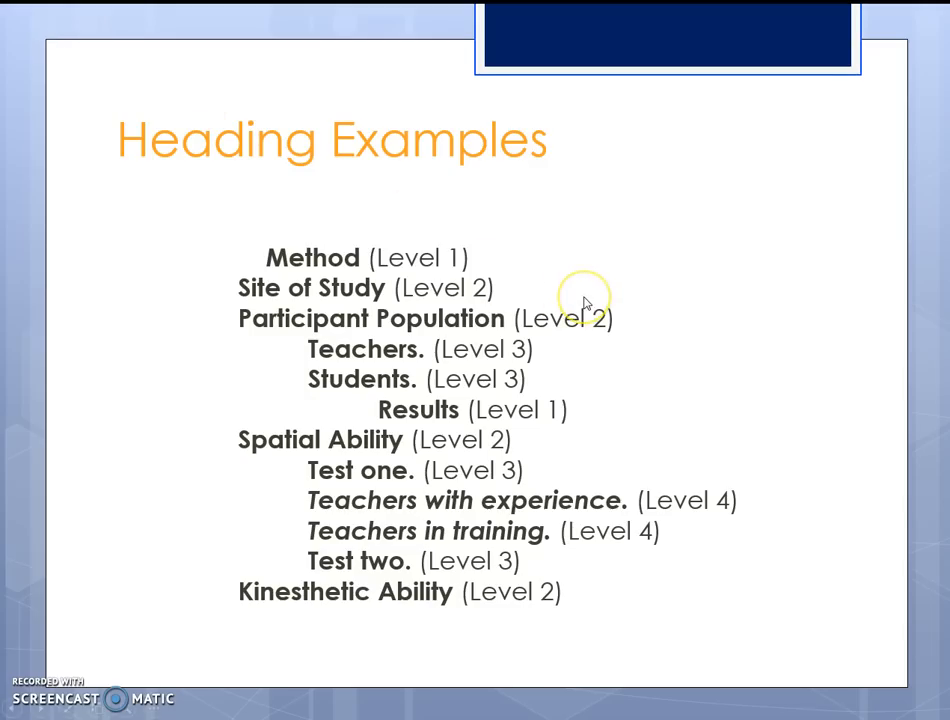